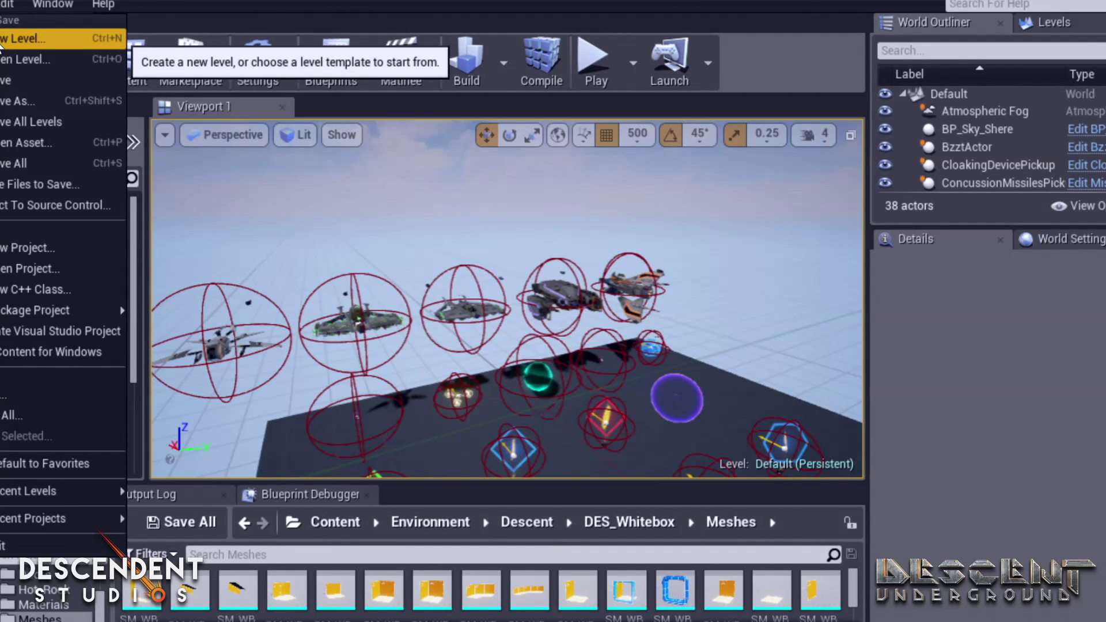
Create a new level from the Empty Level template
click(3, 40)
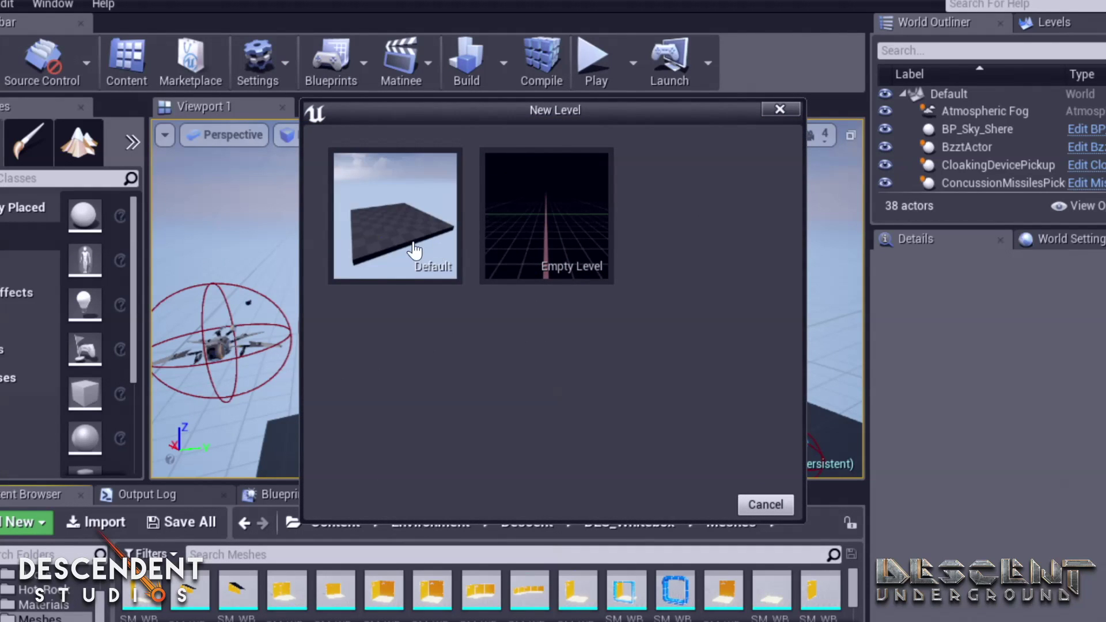
click(564, 219)
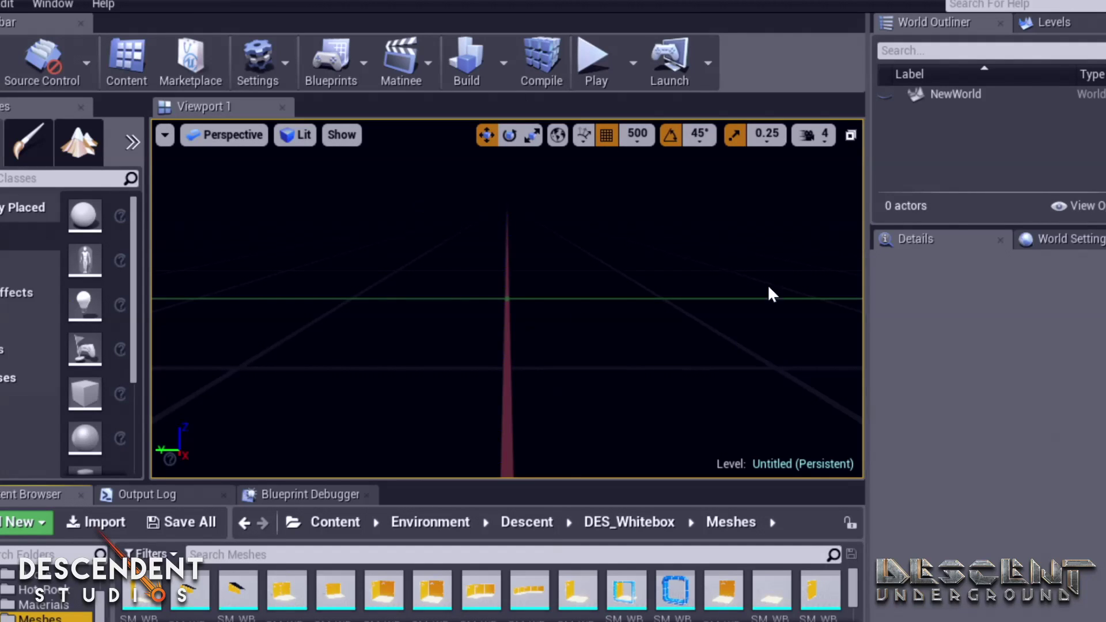
Examine the four-view layout, the transform modes, and the available grid and rotation snap sizes, keeping the perspective view
click(850, 136)
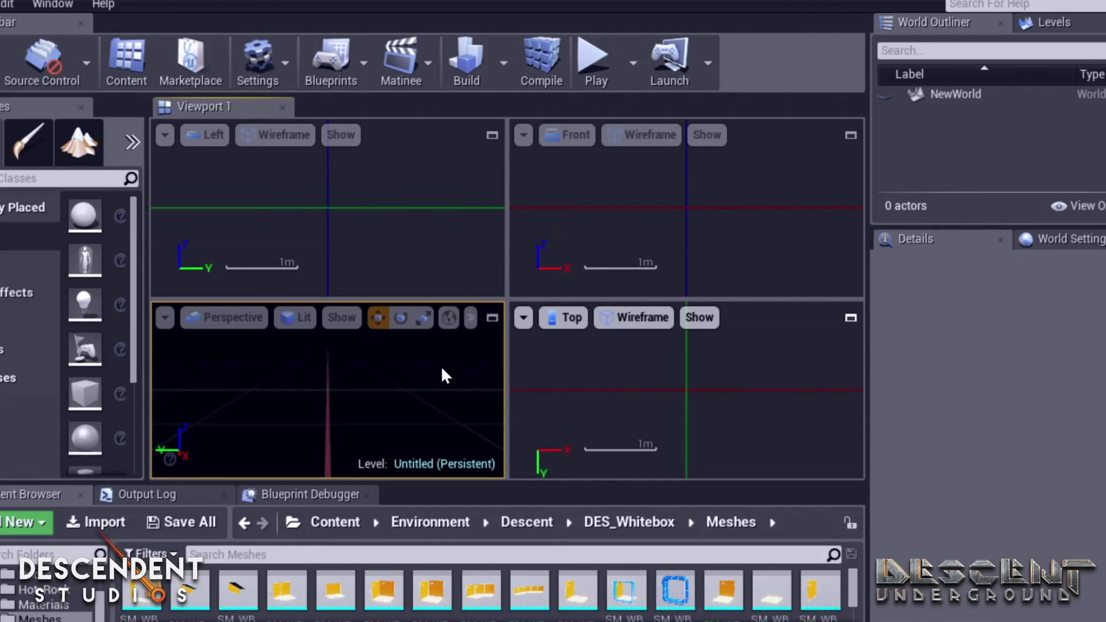
click(491, 317)
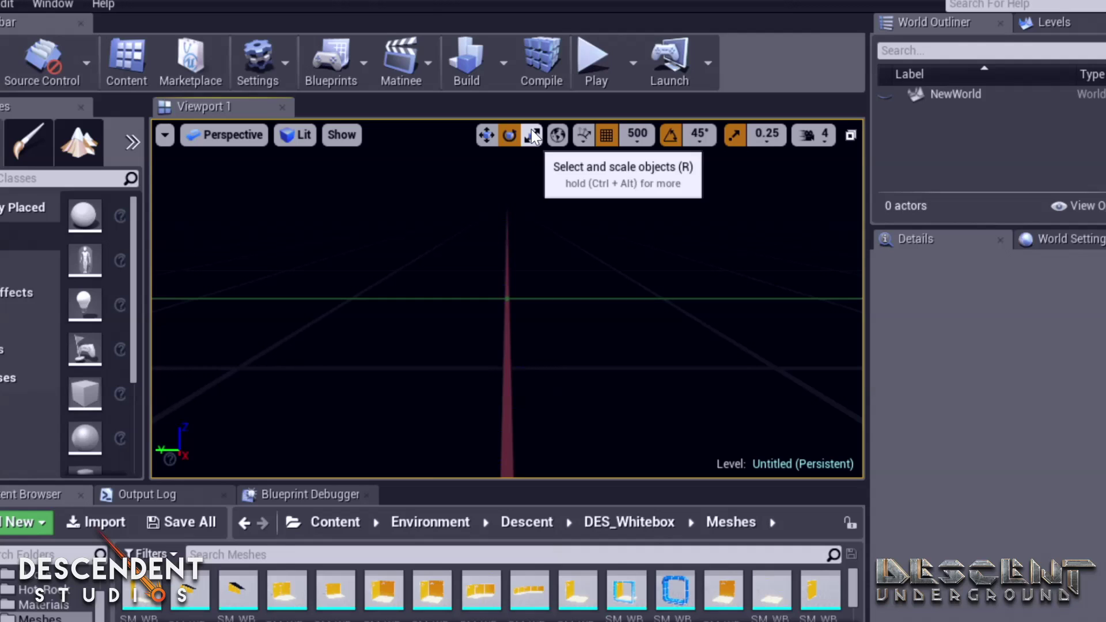
key(w)
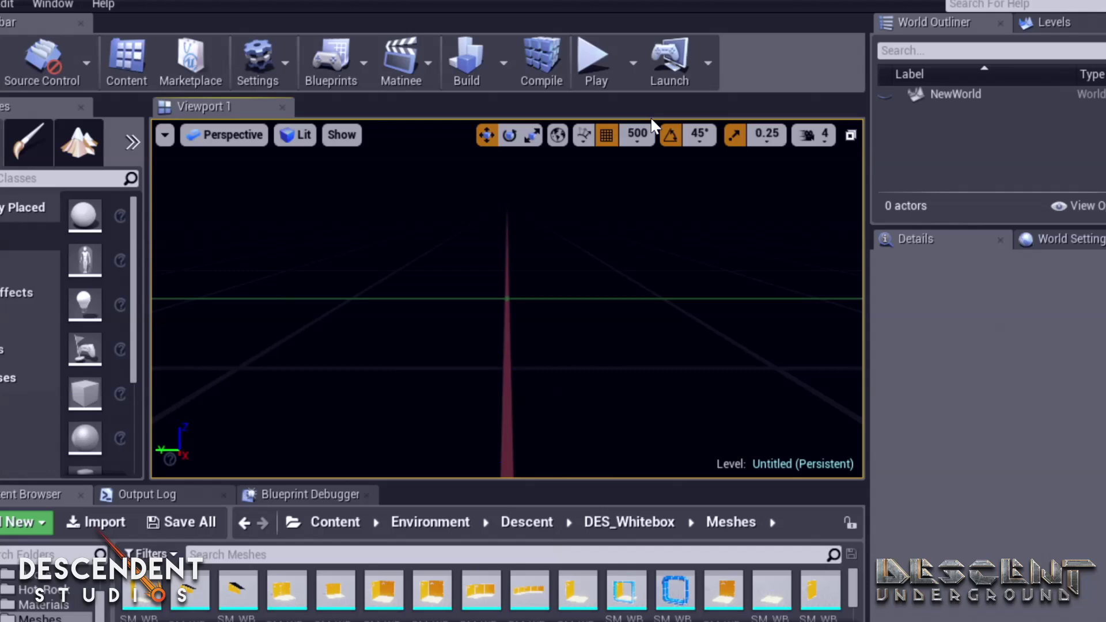
click(639, 137)
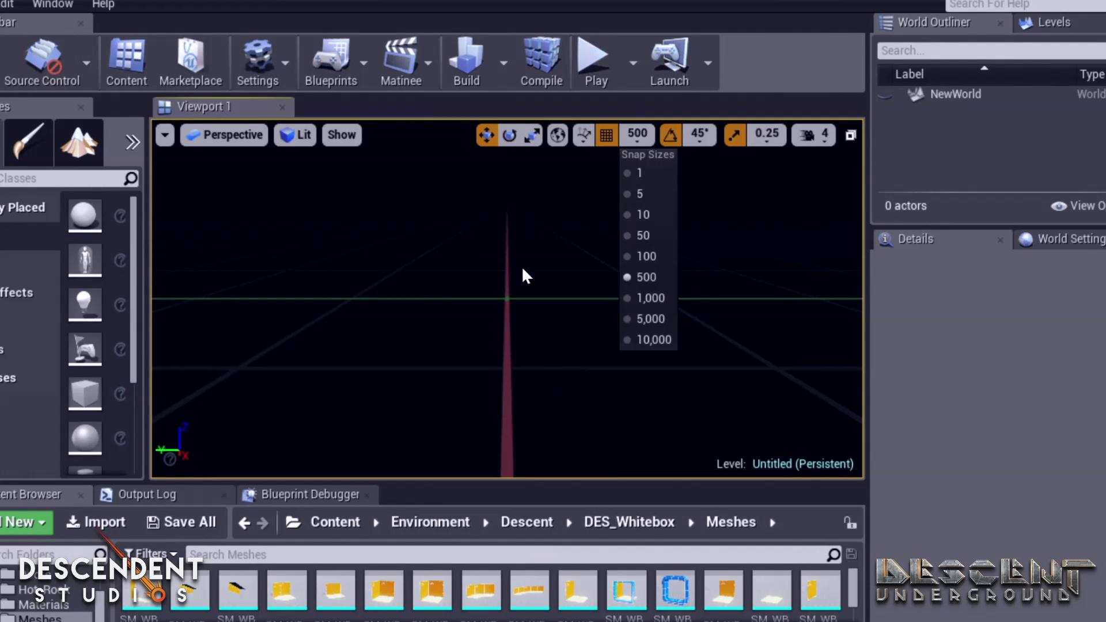
click(541, 259)
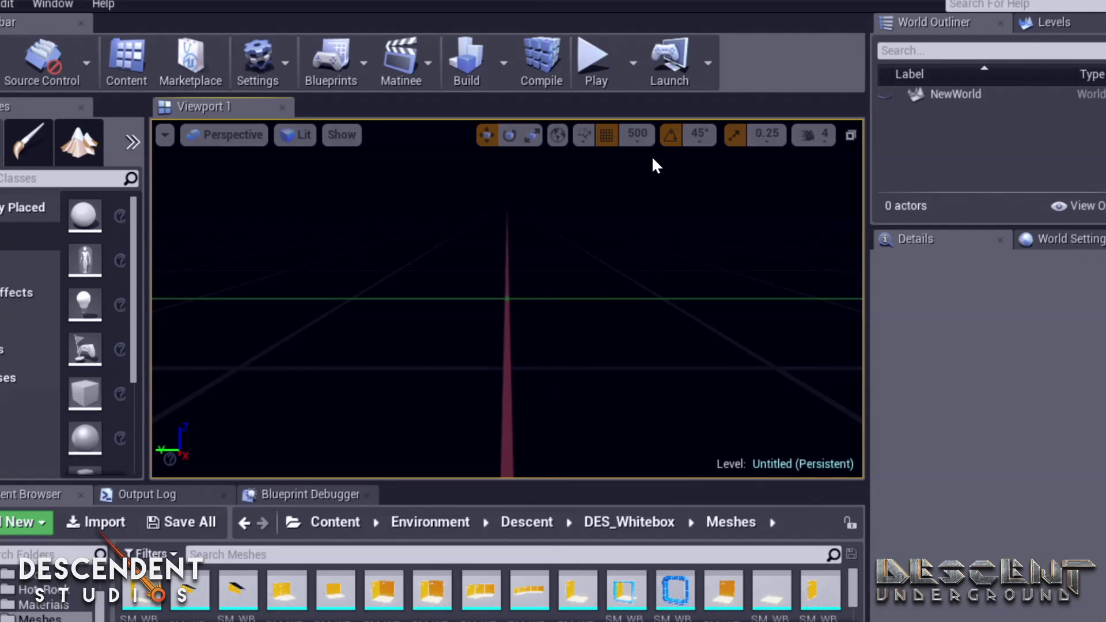
click(698, 138)
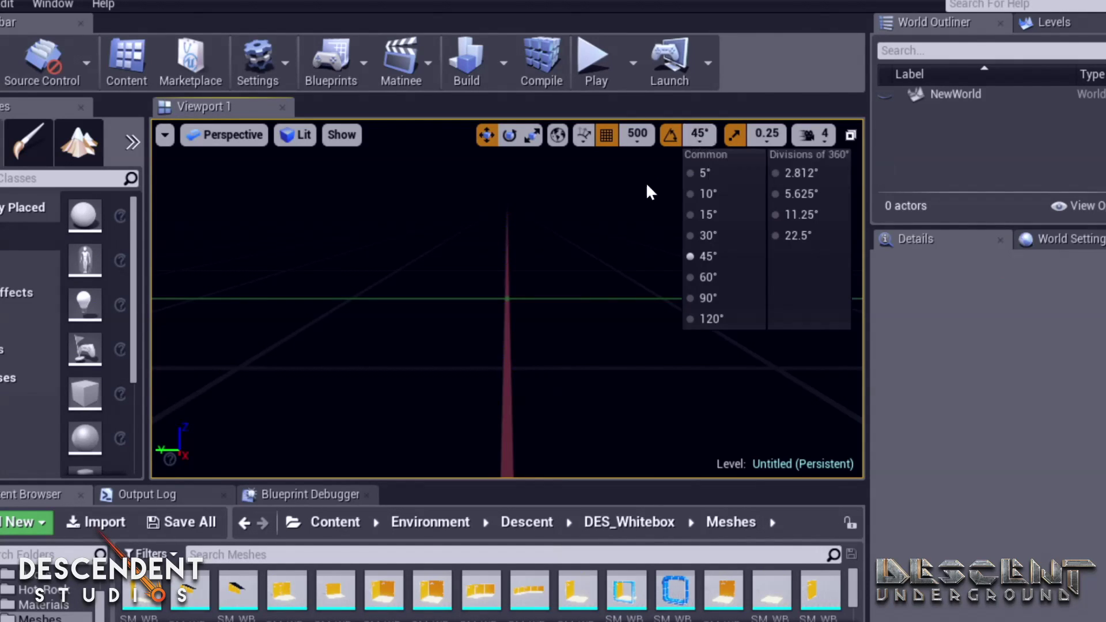
click(611, 246)
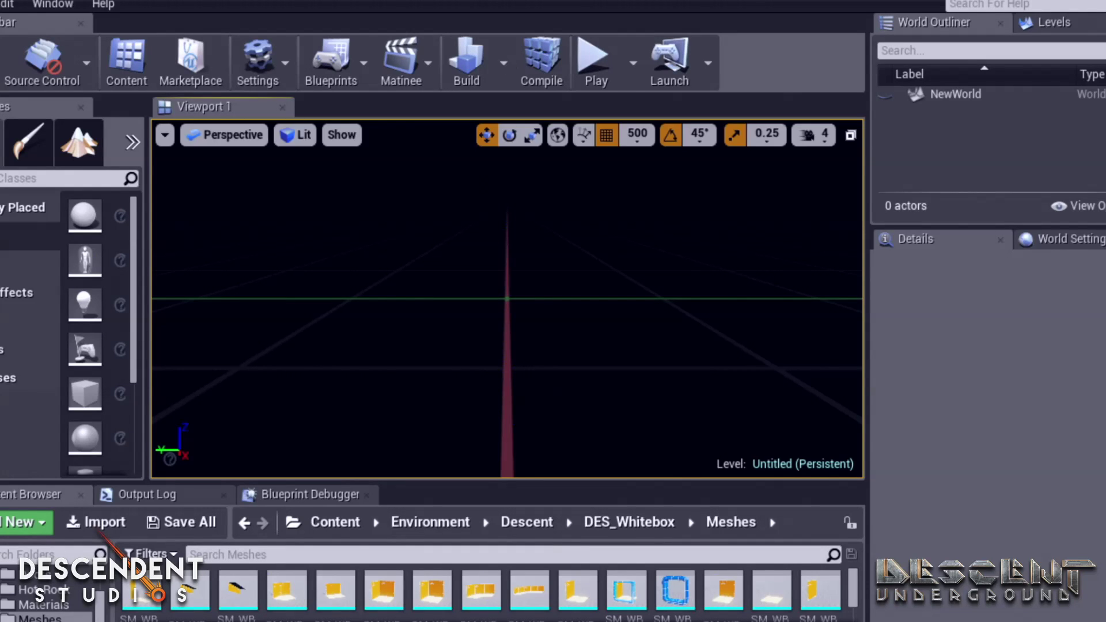
Look through the content folder tree under Environment and Descent for the DES_Whitebox folder
drag(103, 612, 103, 592)
scroll(107, 601, down, 3)
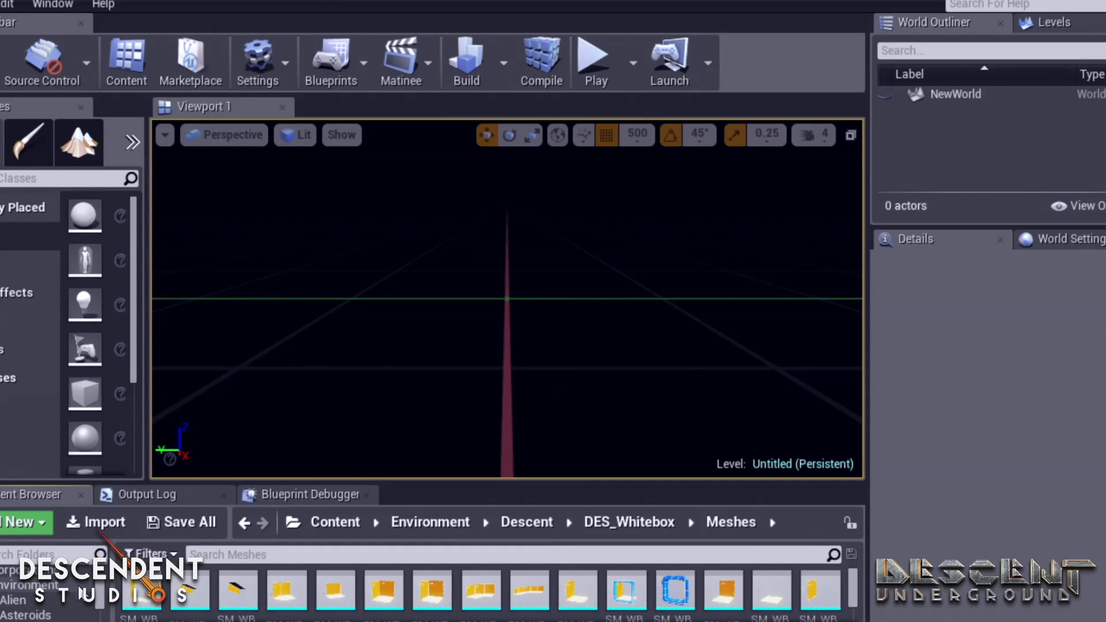
scroll(69, 596, down, 3)
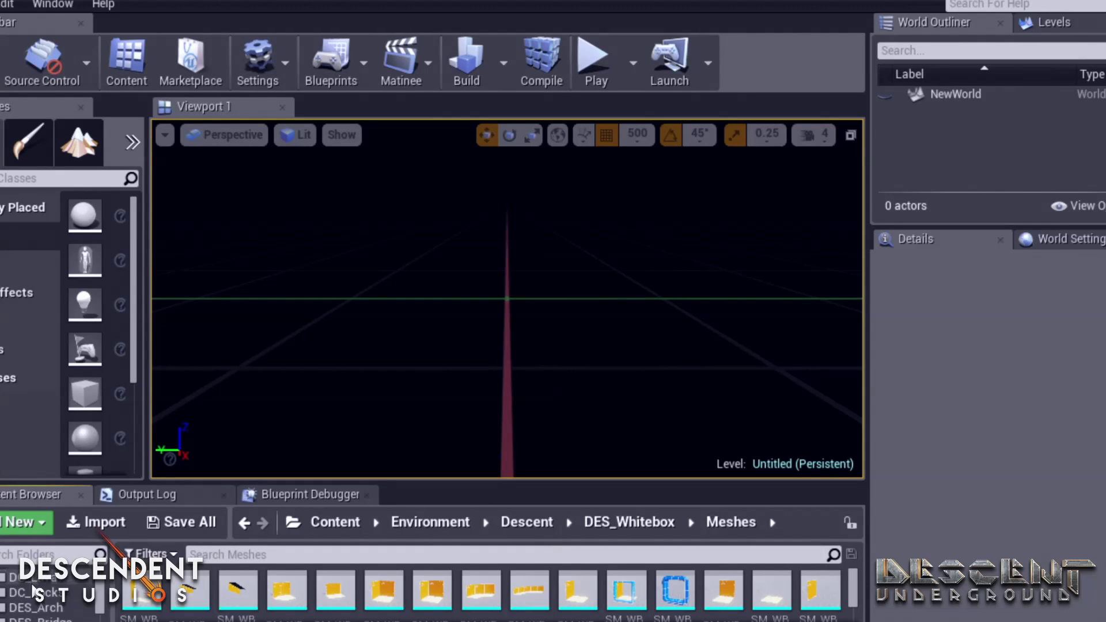
scroll(36, 594, down, 5)
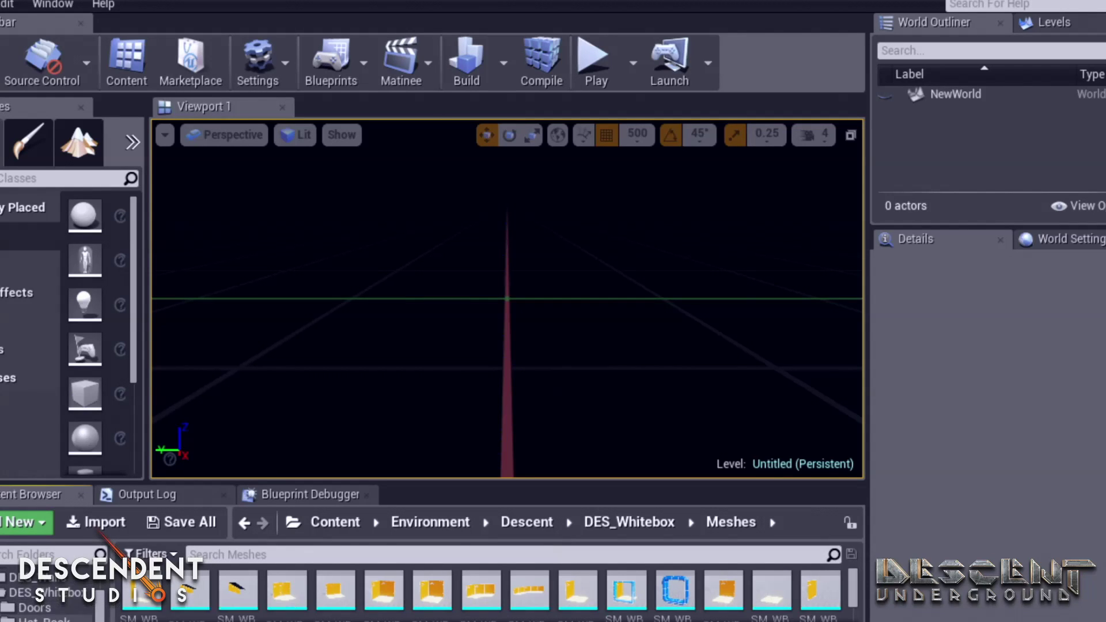
scroll(22, 602, down, 1)
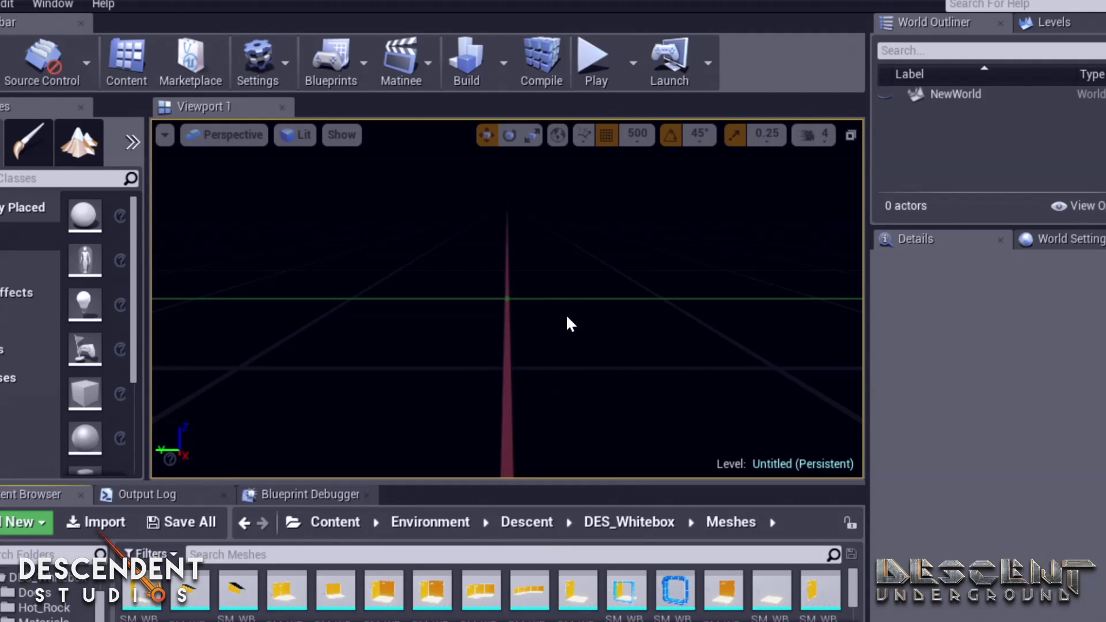
Browse the DES_Whitebox meshes, looking over the hall, mining, ring and room pieces
scroll(529, 600, down, 2)
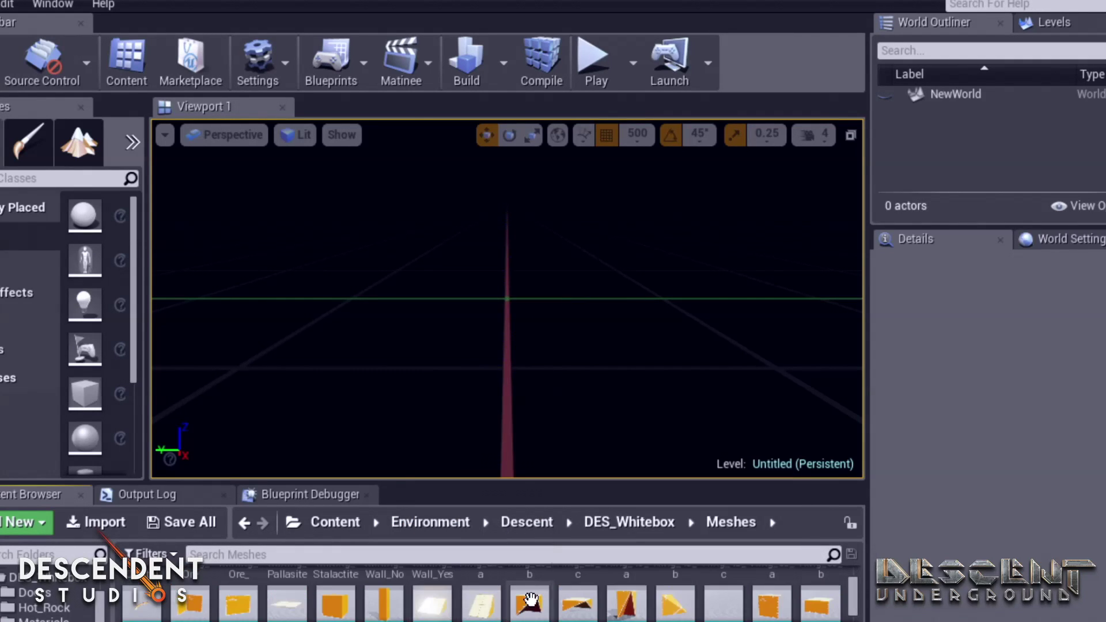
scroll(530, 600, down, 2)
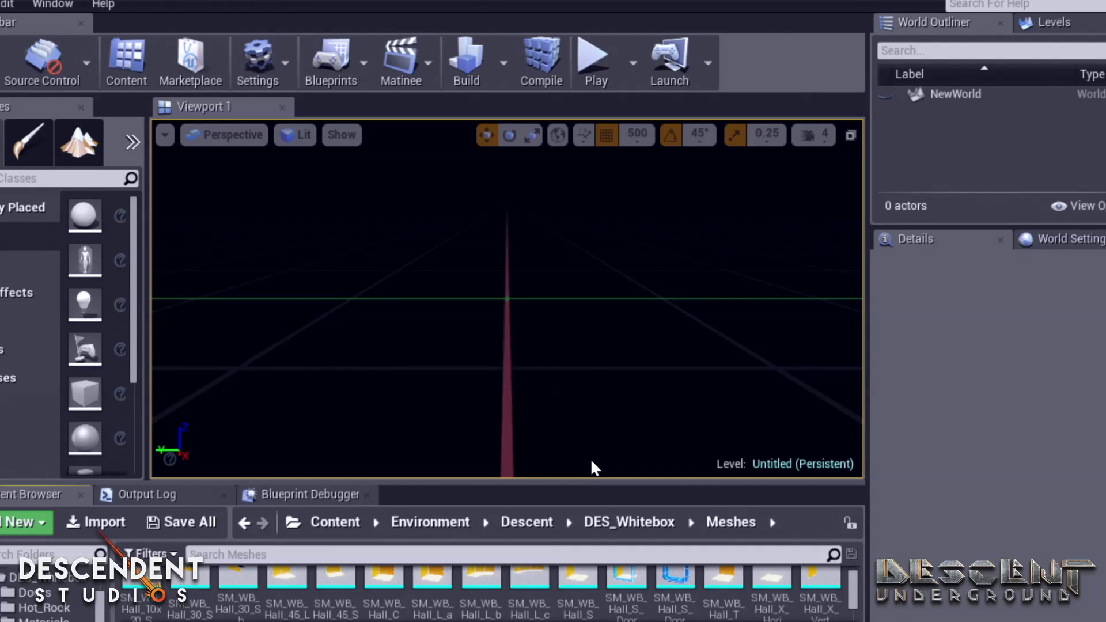
scroll(564, 573, down, 2)
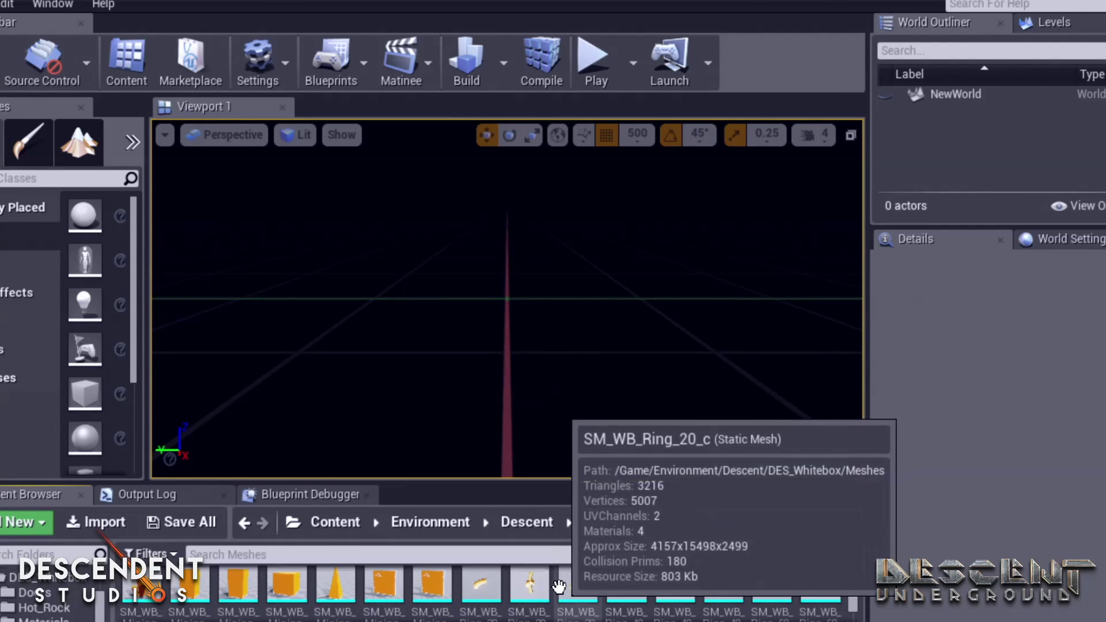
scroll(602, 340, down, 3)
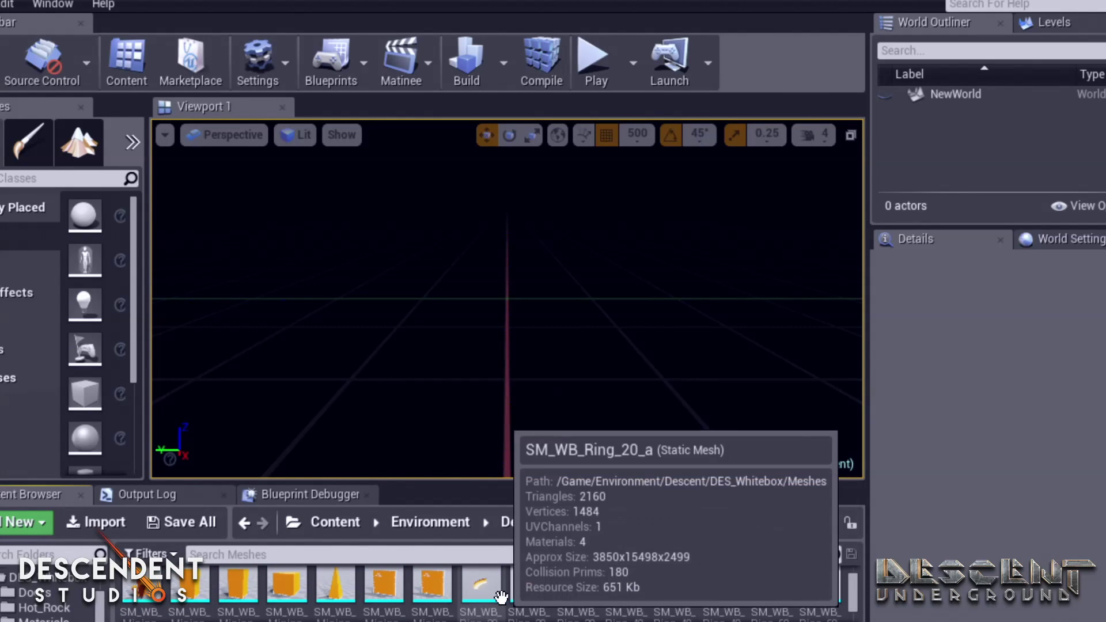
scroll(481, 603, down, 1)
scroll(483, 604, down, 5)
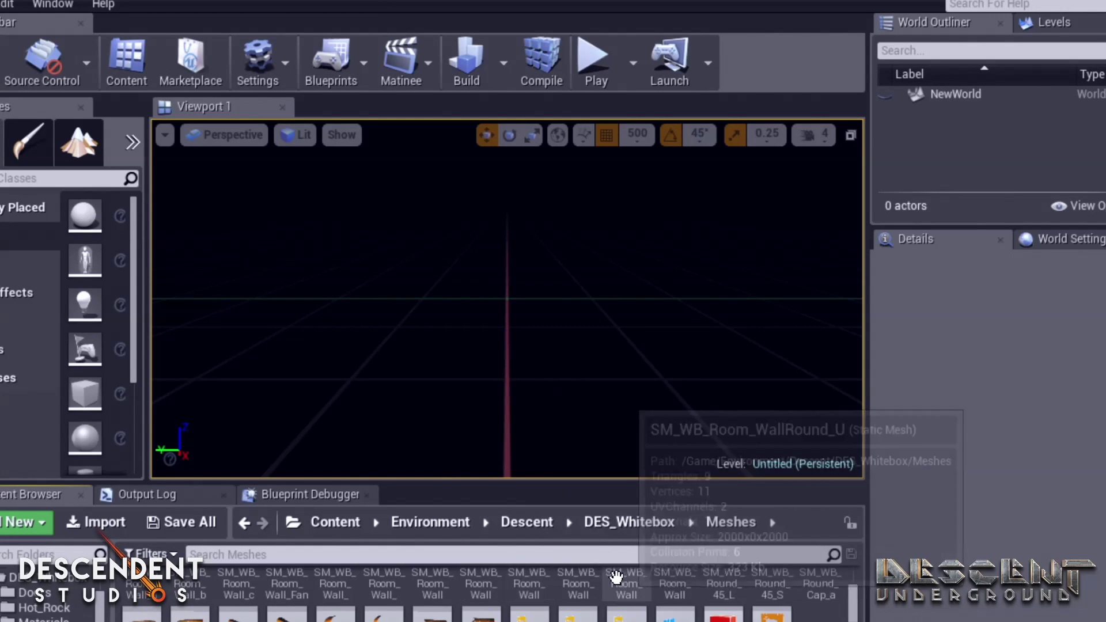
scroll(493, 604, up, 2)
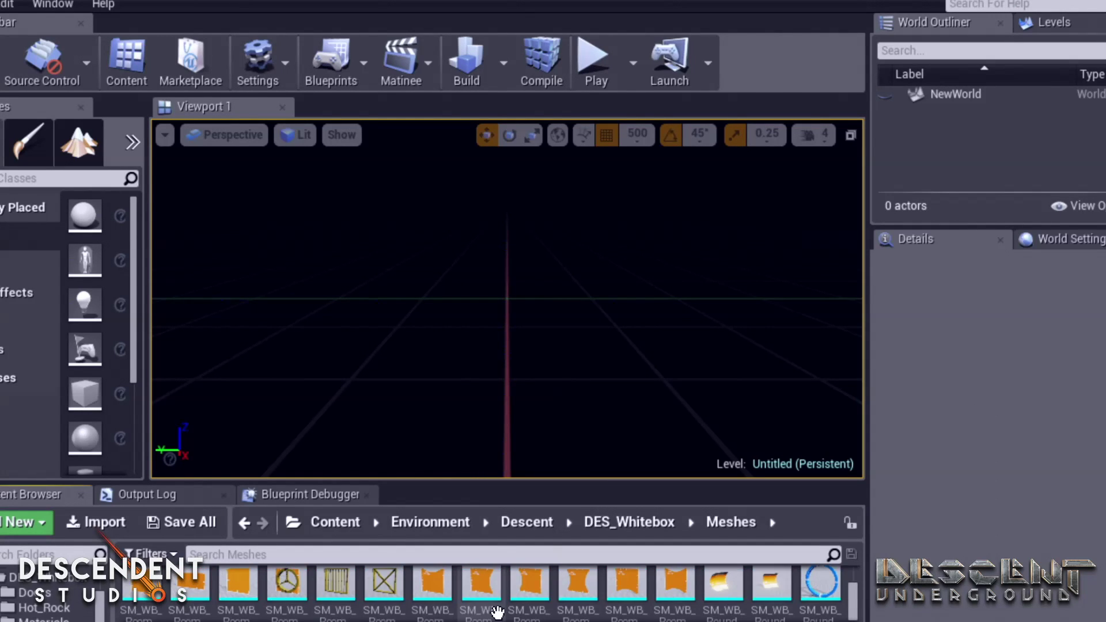
scroll(497, 610, up, 3)
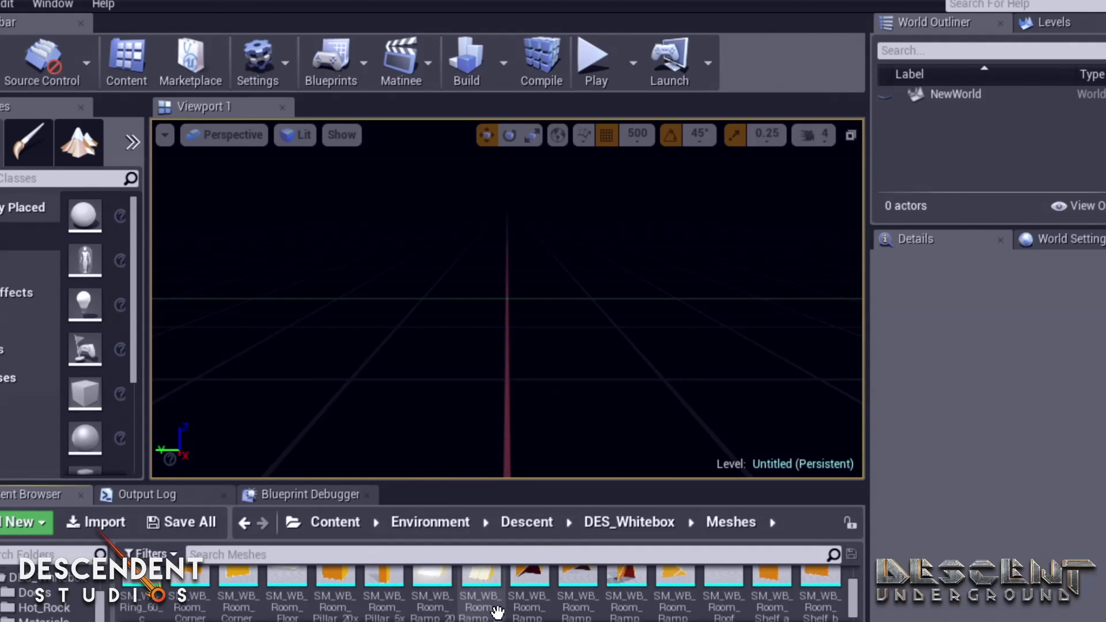
scroll(496, 609, up, 2)
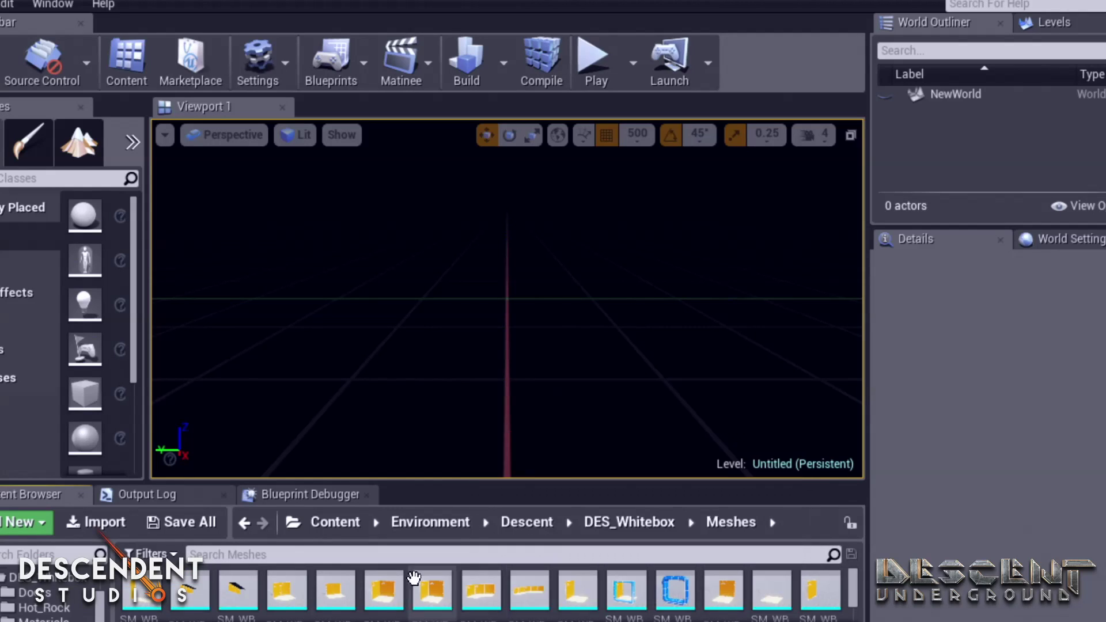
scroll(499, 599, up, 1)
Place the SM_WB_Room_Floor mesh in the empty level at X 1500, Y 0, Z 500 cm
scroll(499, 596, down, 2)
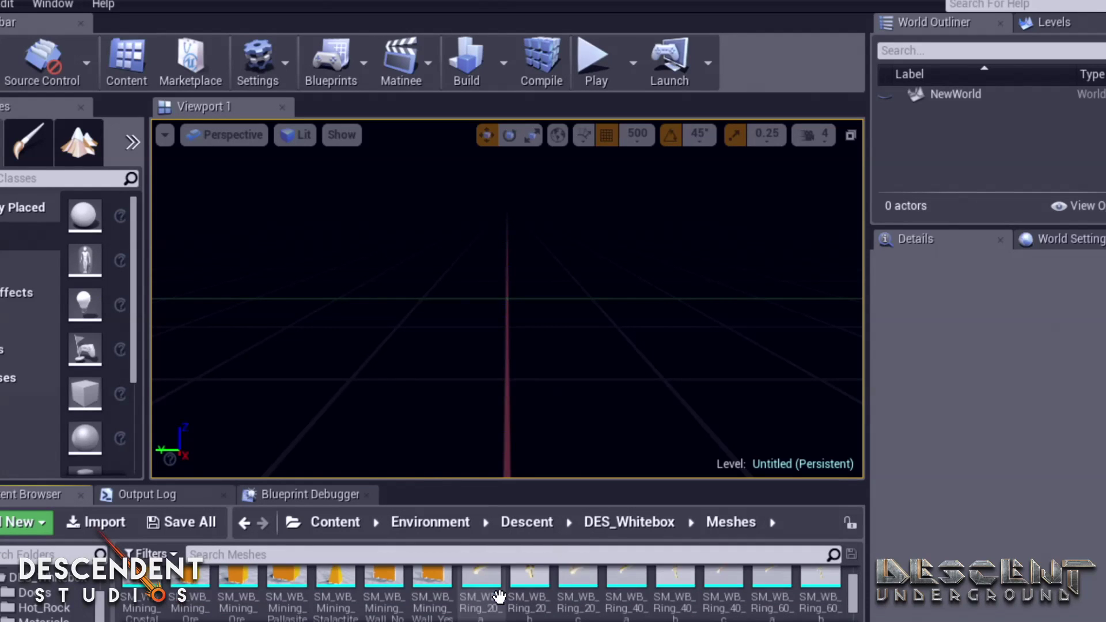
scroll(499, 596, down, 3)
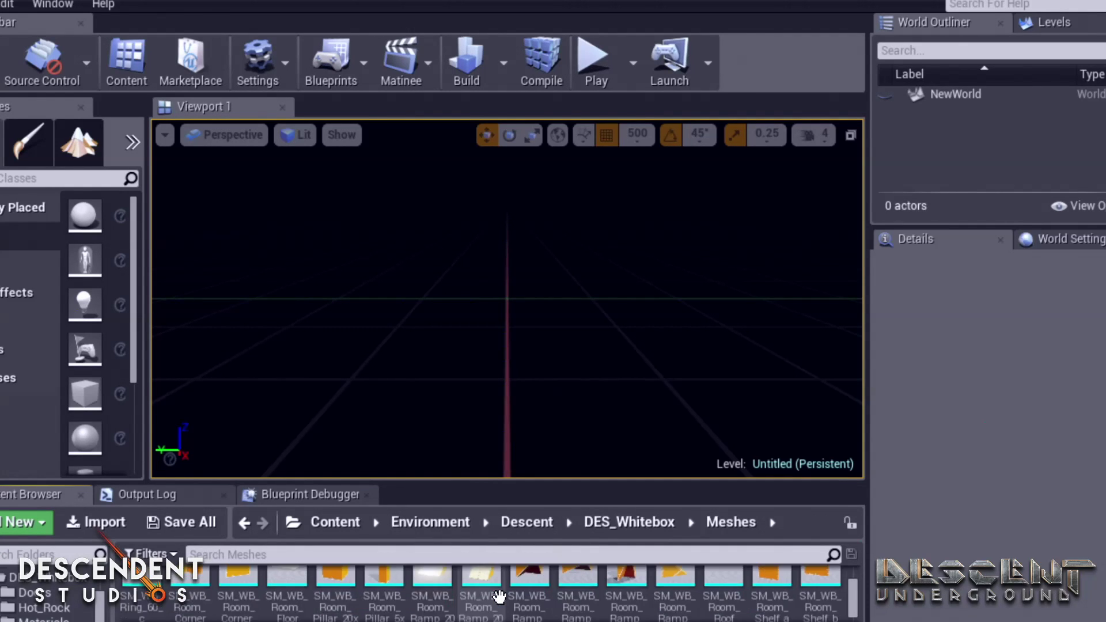
click(291, 596)
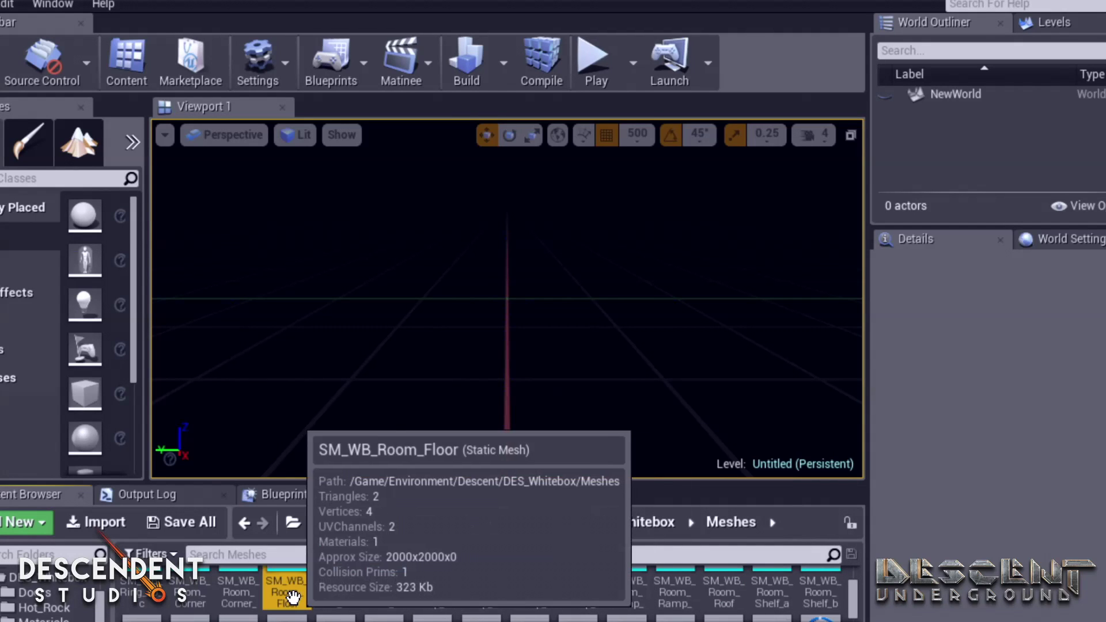
drag(293, 598, 518, 242)
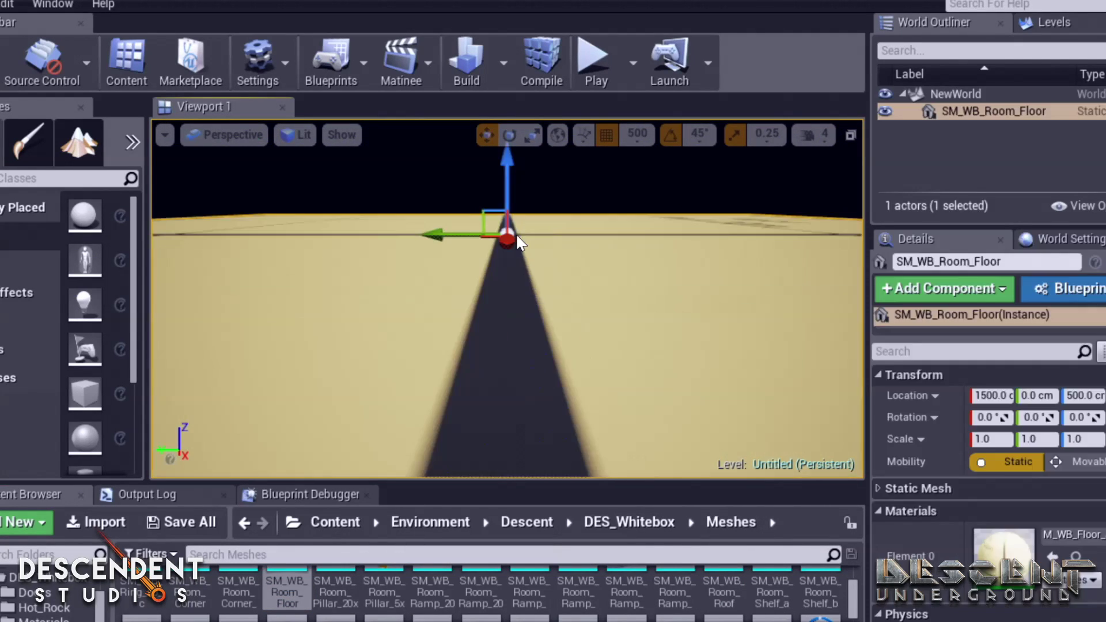
Lower the floor tile along the Z axis to -1000 cm
mouse_move(558, 215)
right_down()
mouse_move(535, 334)
mouse_move(524, 138)
mouse_move(561, 141)
mouse_move(533, 253)
mouse_move(484, 308)
mouse_move(532, 323)
mouse_move(602, 262)
mouse_move(407, 331)
mouse_move(558, 215)
right_up()
key(s)
key(e)
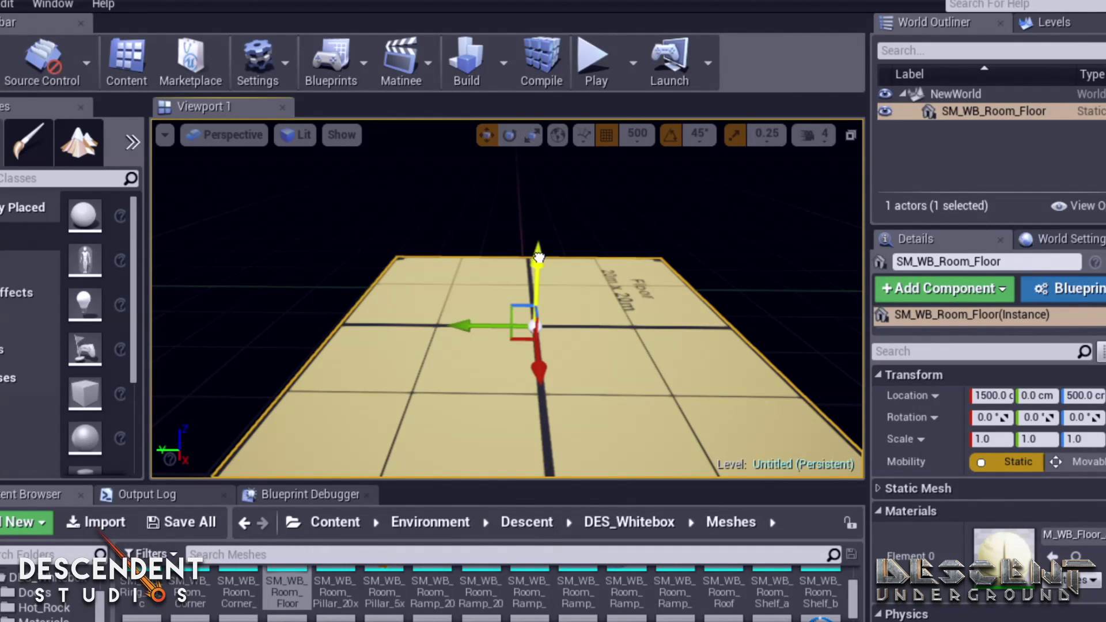
drag(538, 258, 564, 473)
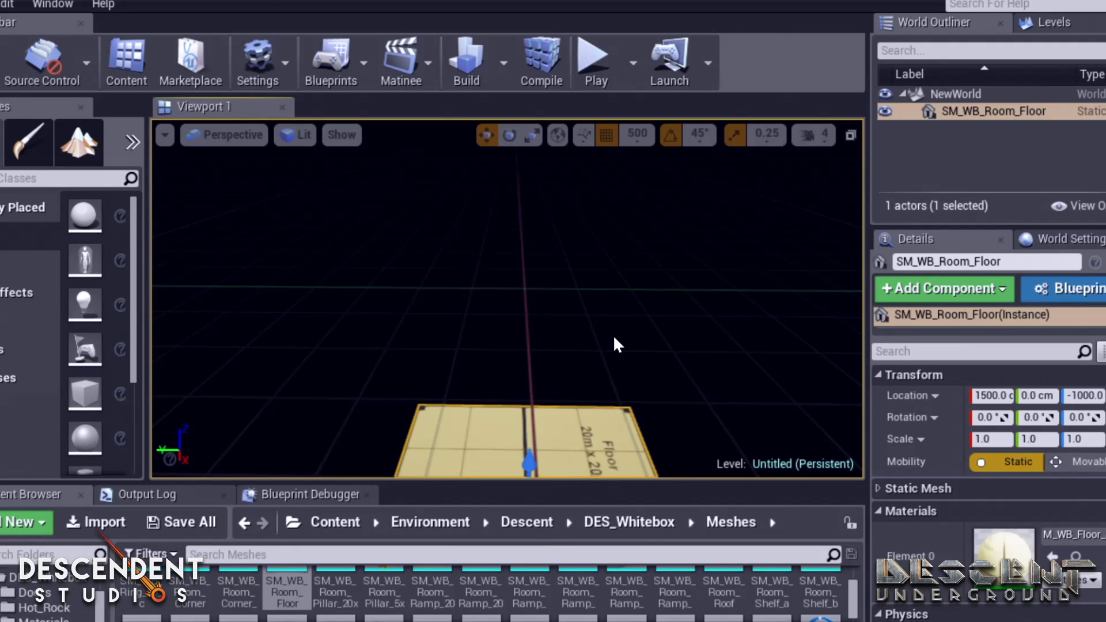
Duplicate the floor tile along the X axis to X -500 cm, flush against the original tile
right_drag(615, 344, 615, 344)
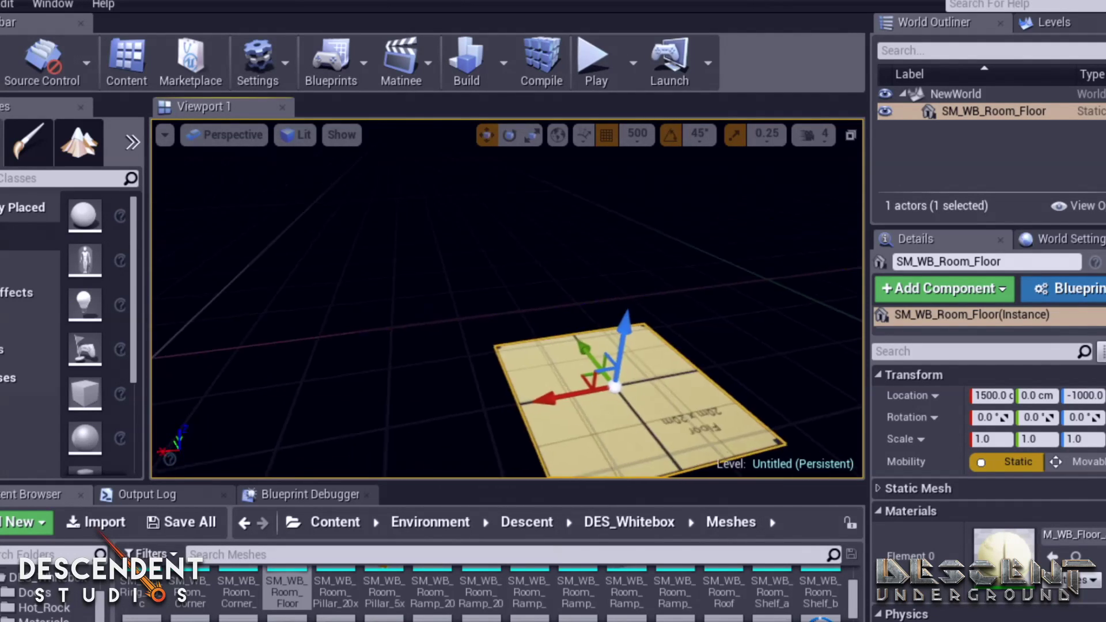
right_drag(527, 348, 527, 348)
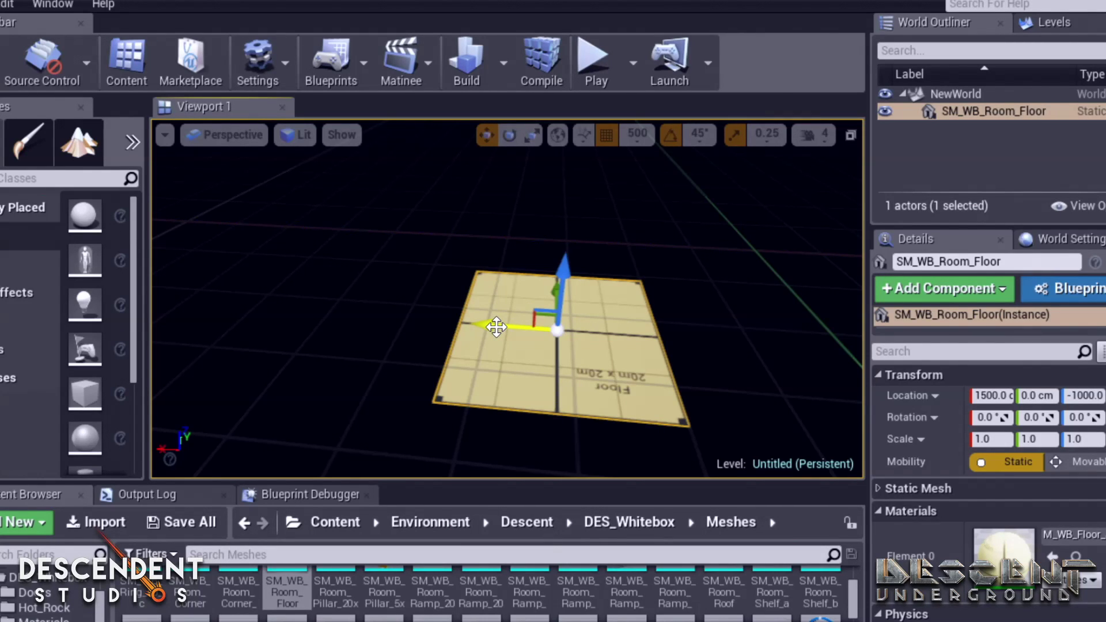
alt+drag(497, 323, 679, 350)
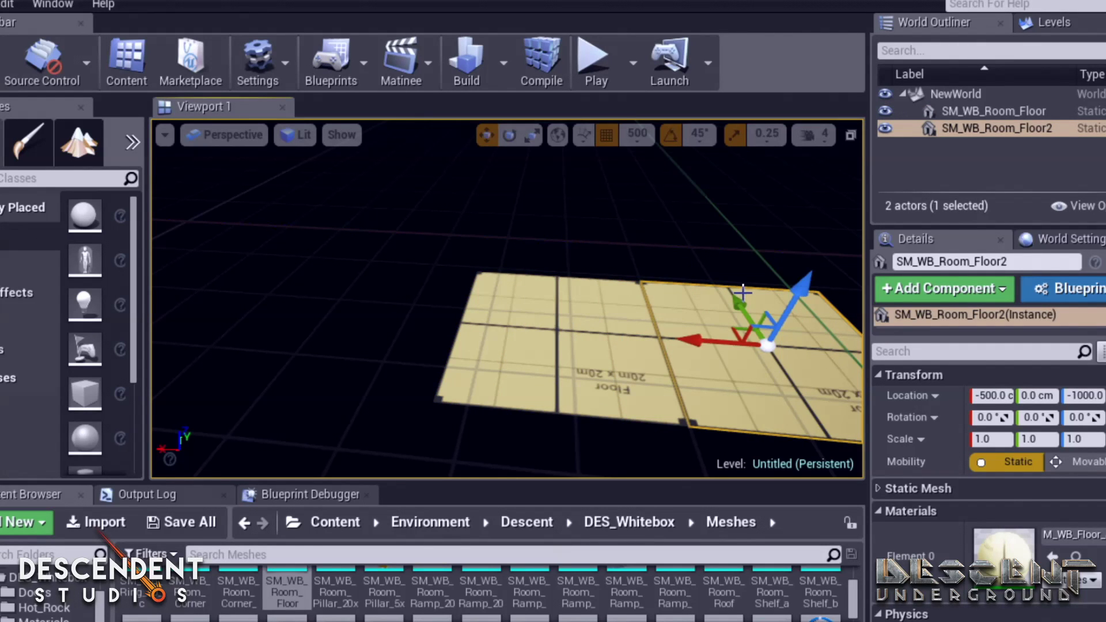
Select both floor tiles and duplicate them along the Y axis to Y 2000 cm, forming a two-by-two floor
mouse_move(634, 246)
right_down()
mouse_move(547, 294)
mouse_move(709, 230)
mouse_move(714, 190)
mouse_move(645, 277)
mouse_move(638, 254)
right_up()
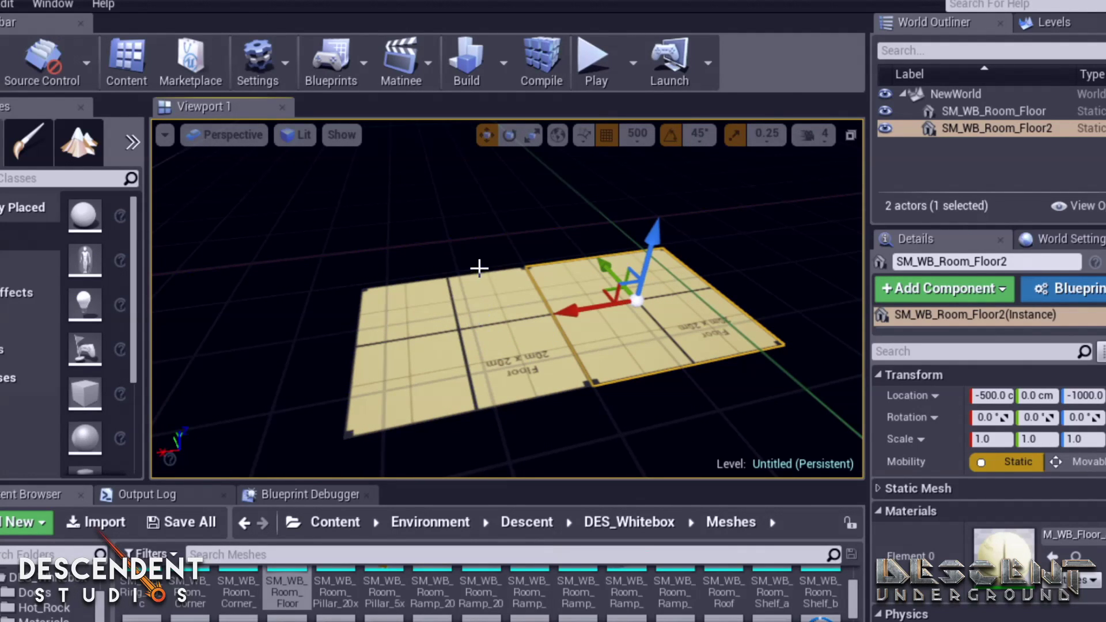
ctrl+click(452, 342)
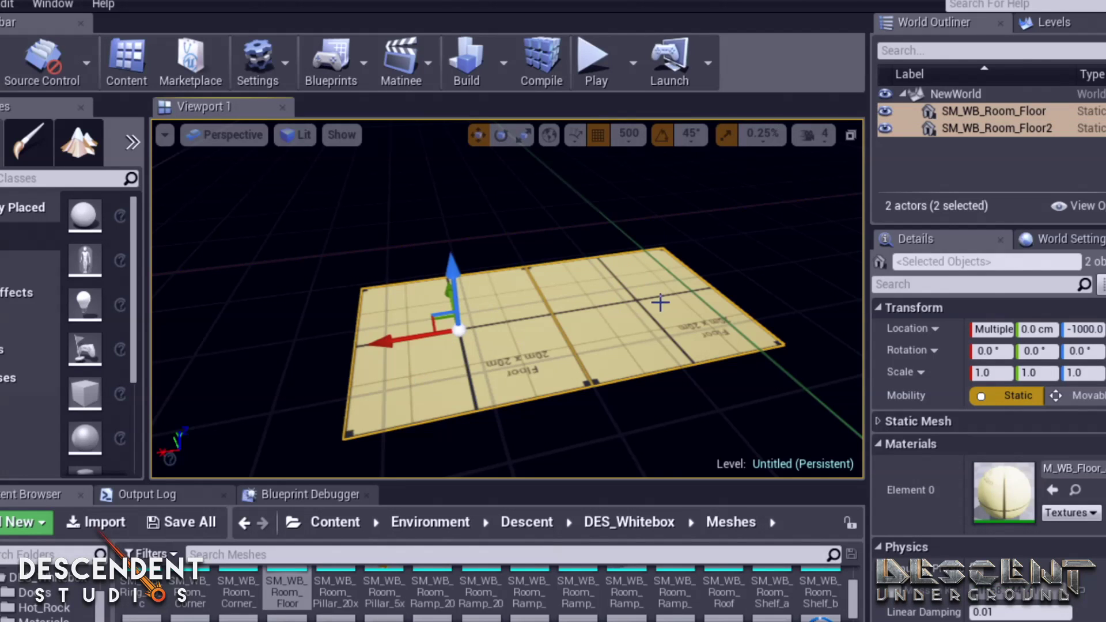
right_drag(650, 312, 614, 420)
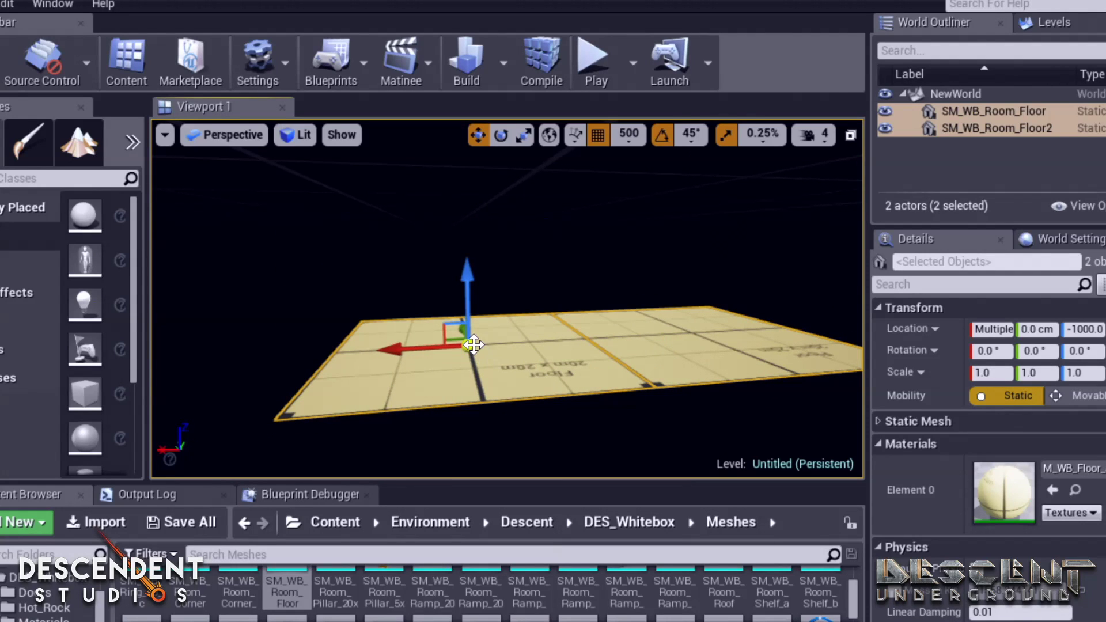
right_drag(472, 345, 440, 425)
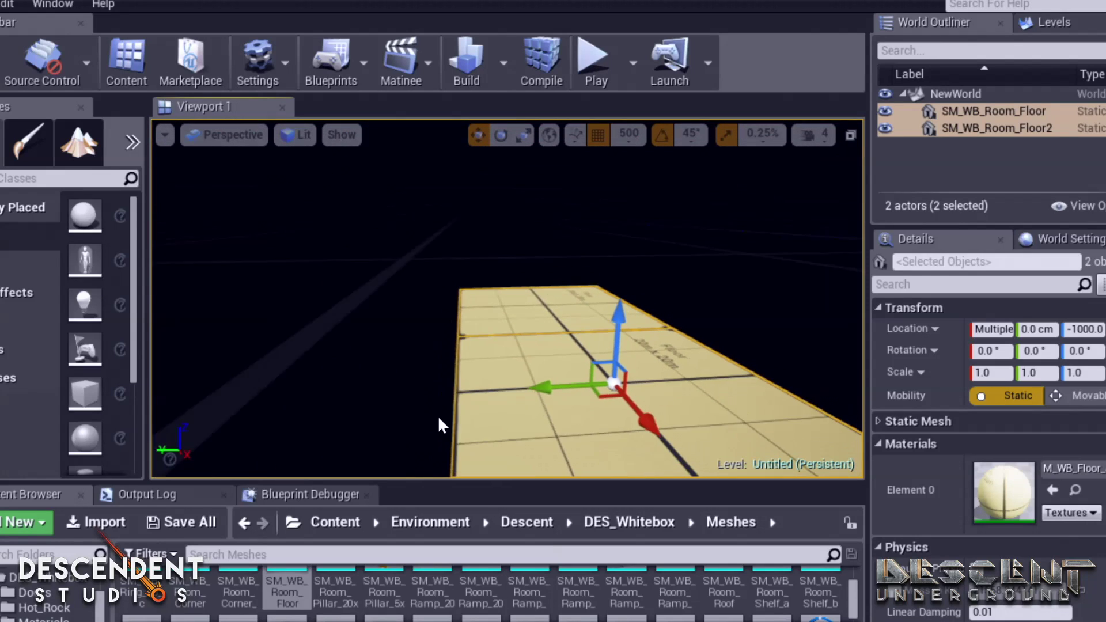
alt+drag(552, 383, 370, 443)
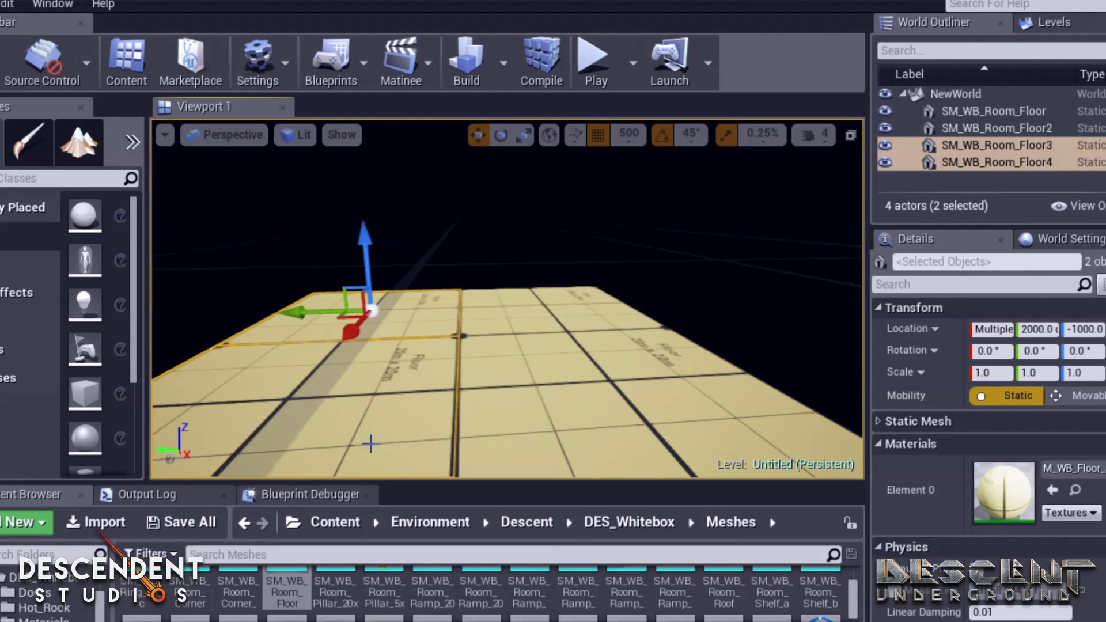
Duplicate the floor tile at Y 2000 along the X axis to X -2500 cm, flush against the two-by-two floor
right_drag(542, 369, 542, 368)
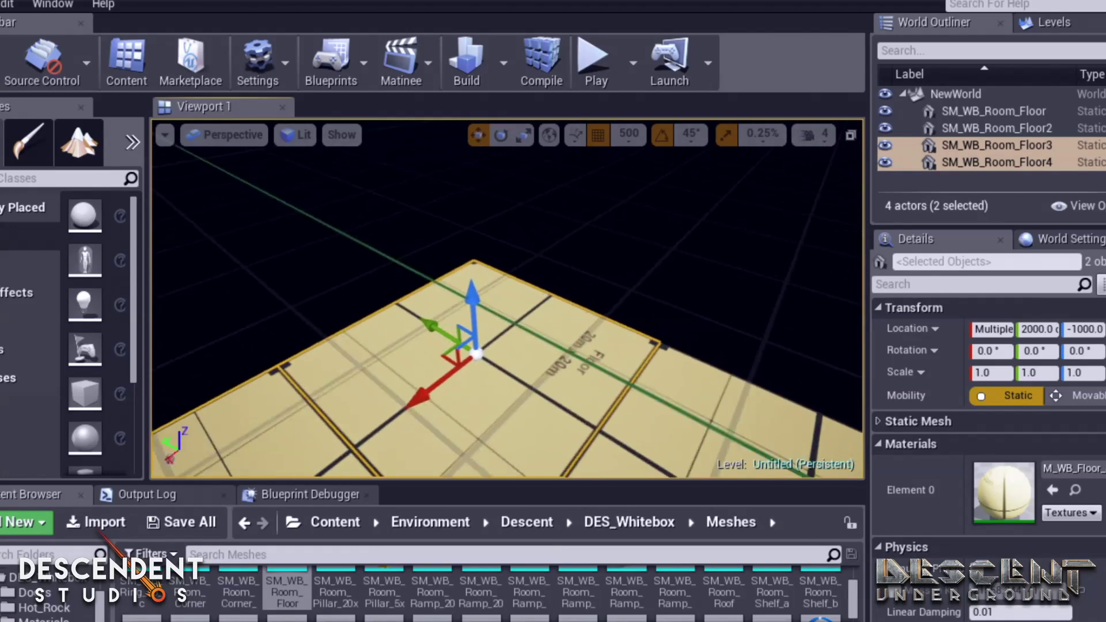
right_drag(542, 368, 542, 369)
click(576, 244)
alt+drag(558, 238, 391, 403)
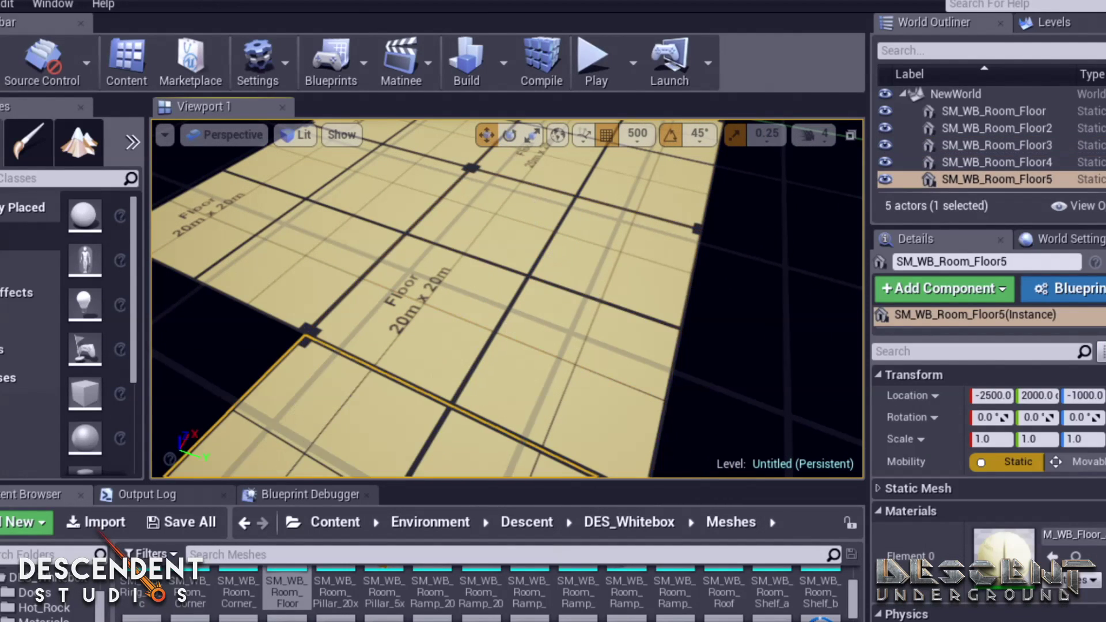
Duplicate the new floor tile along the Y axis to fill the empty corner, completing a two-by-three floor
right_drag(507, 477, 507, 477)
right_drag(507, 297, 487, 266)
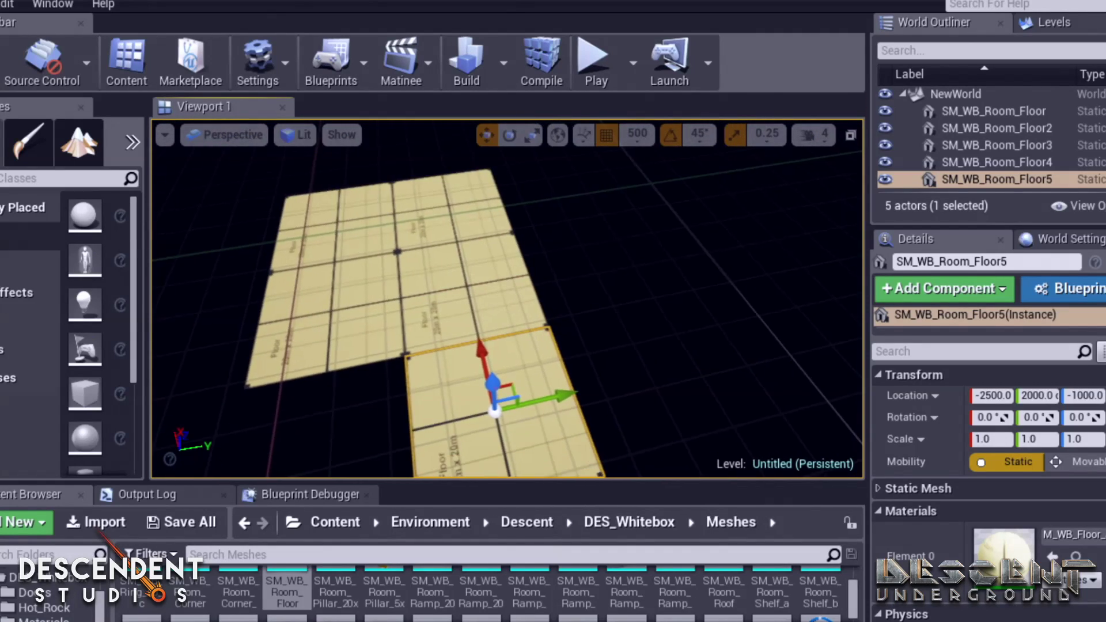
right_drag(507, 477, 506, 477)
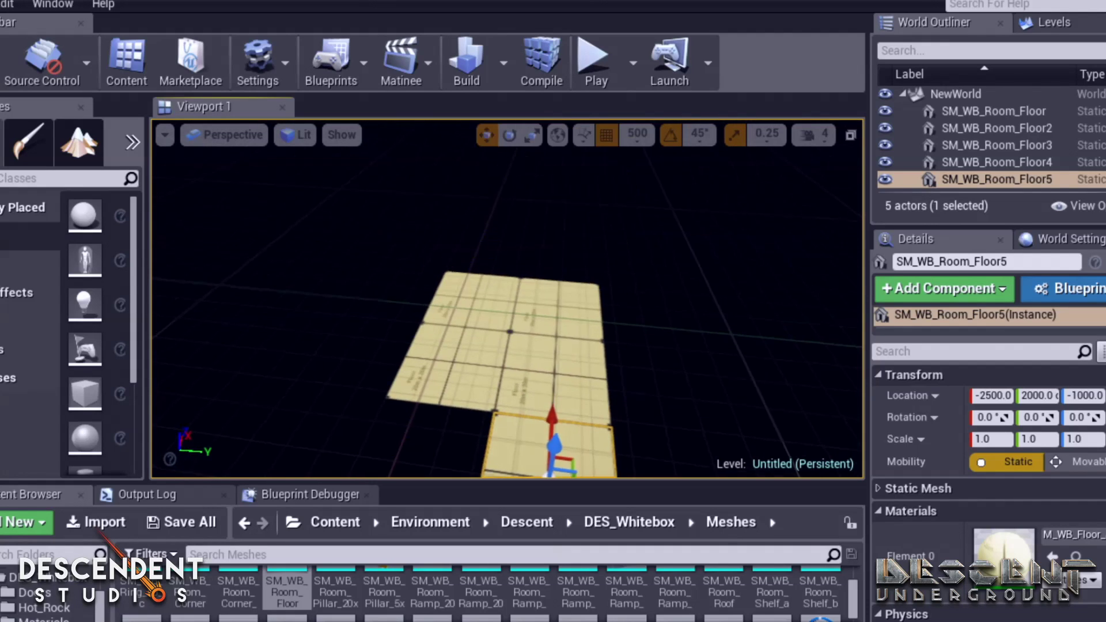
right_drag(807, 321, 807, 321)
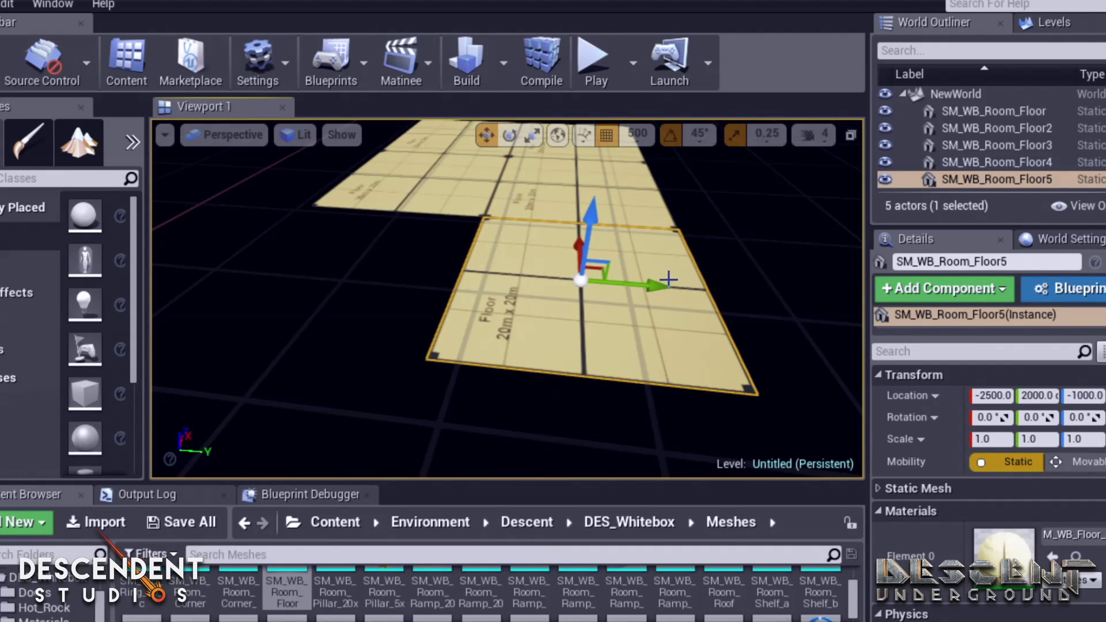
alt+drag(636, 284, 417, 269)
Select the three floor tiles in the Y 2000 row and duplicate them along the Y axis to Y 4000 cm
right_drag(567, 341, 566, 341)
click(567, 340)
ctrl+click(550, 265)
ctrl+click(573, 226)
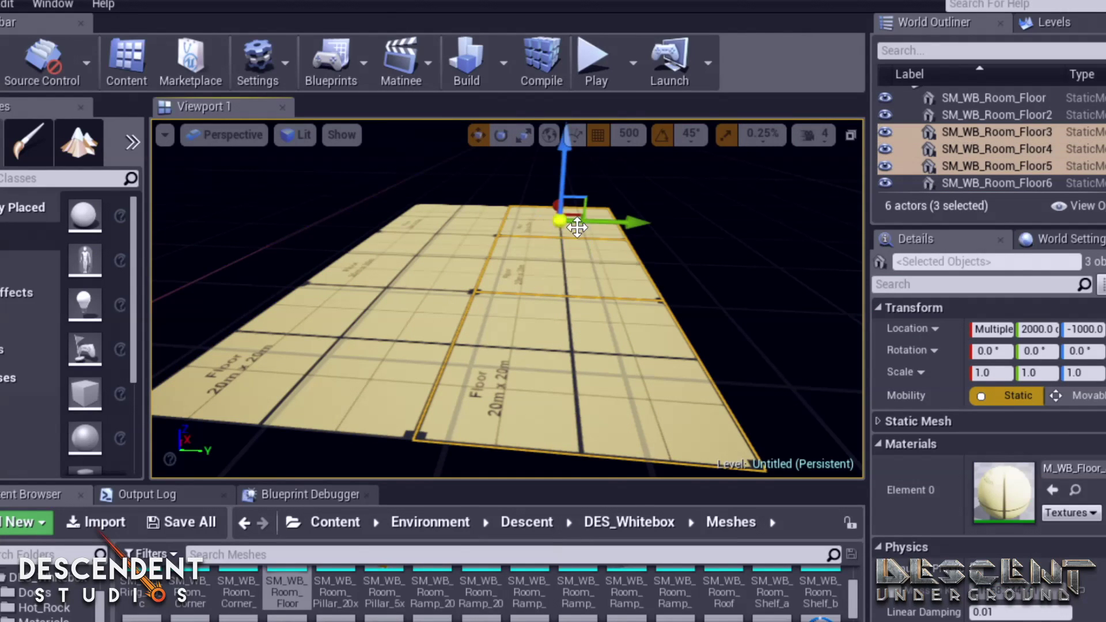
alt+drag(636, 222, 860, 368)
Place the SM_WB_Room_Wall_c mesh above the floor at X -1000, Y 3500, Z 0 cm
right_drag(541, 290, 562, 310)
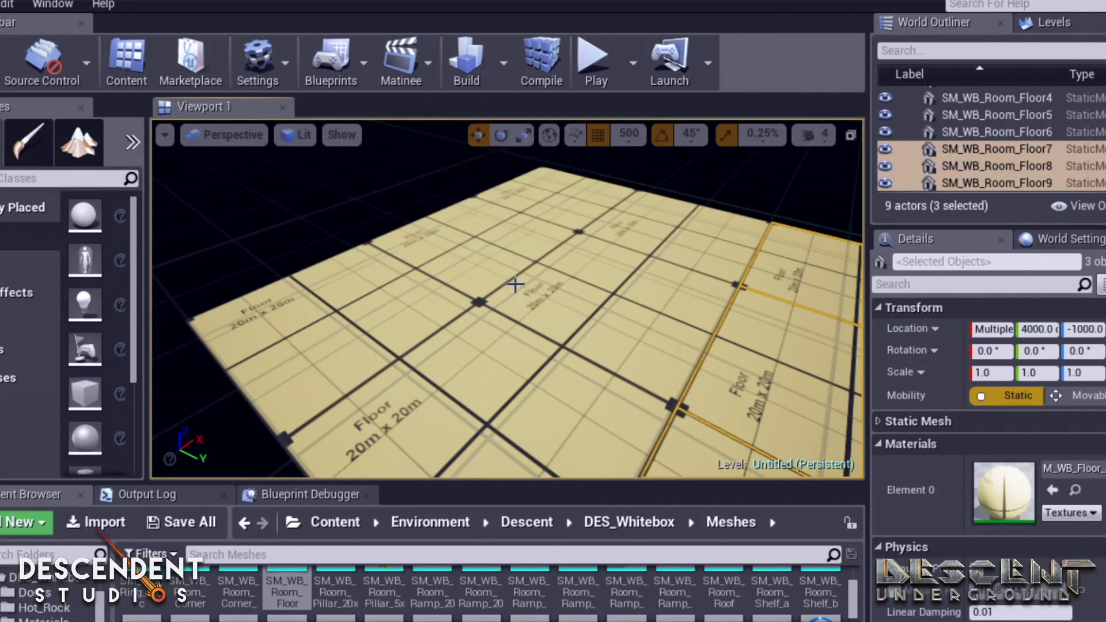
right_drag(514, 284, 490, 291)
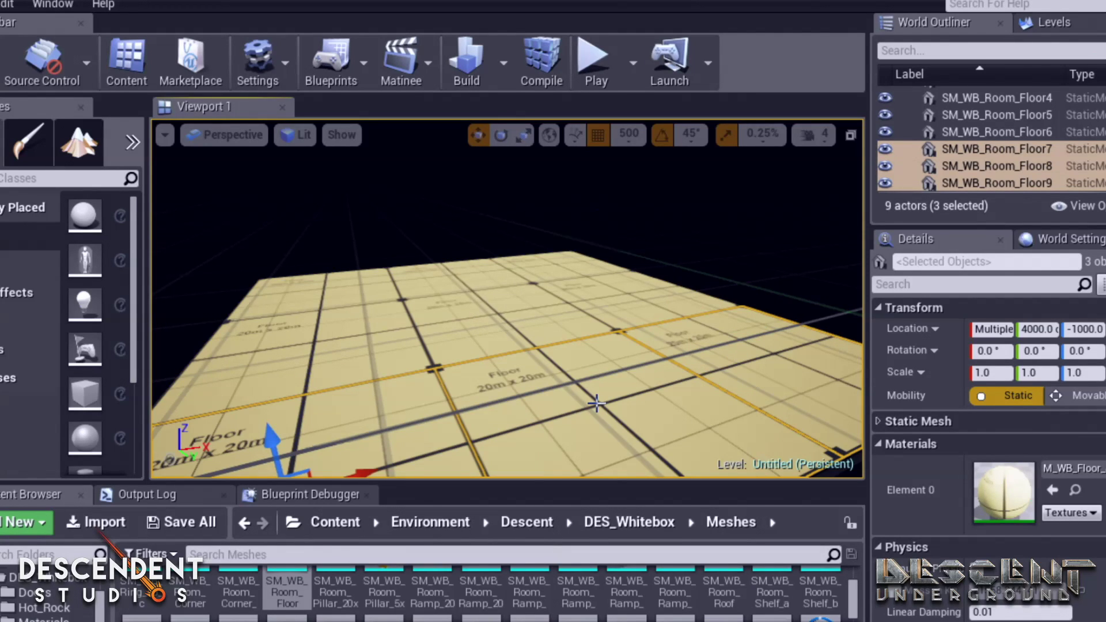
right_drag(655, 339, 646, 340)
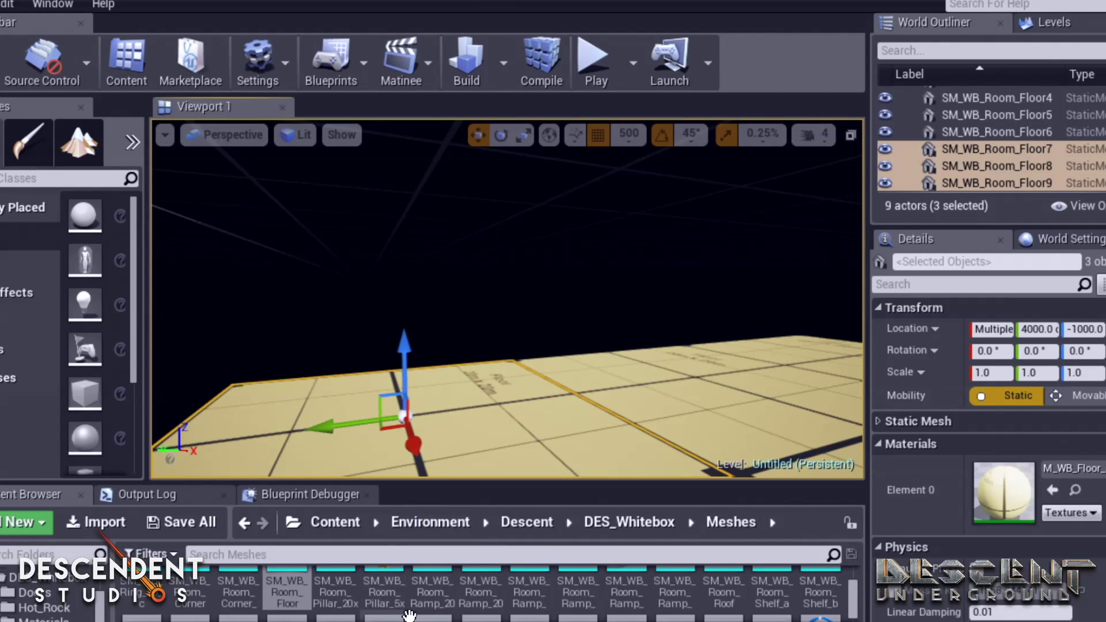
scroll(448, 610, down, 2)
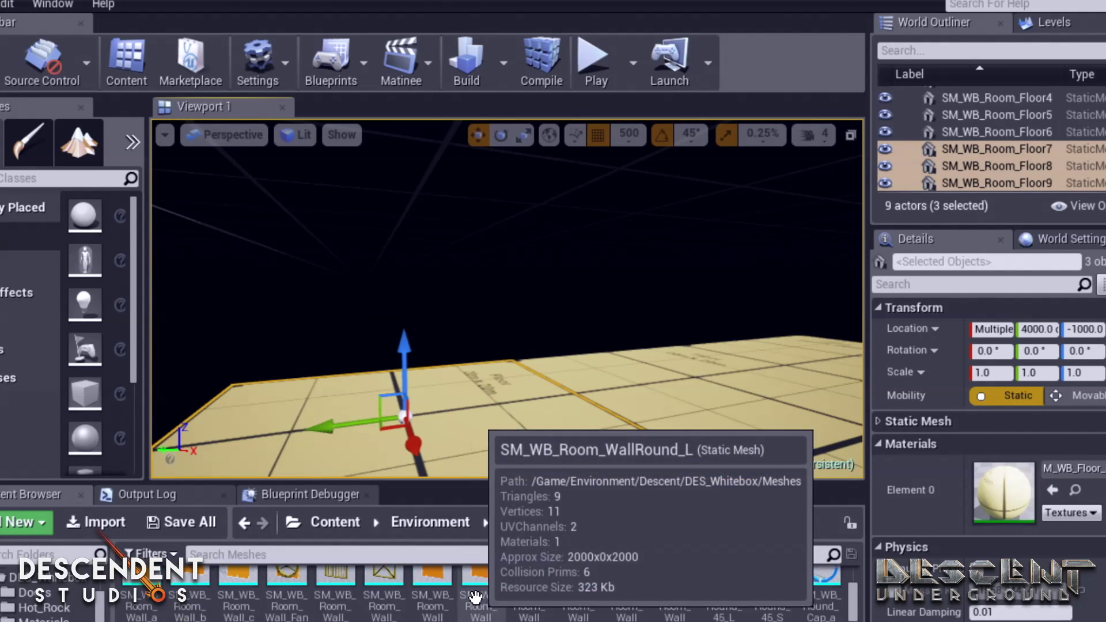
scroll(600, 575, up, 1)
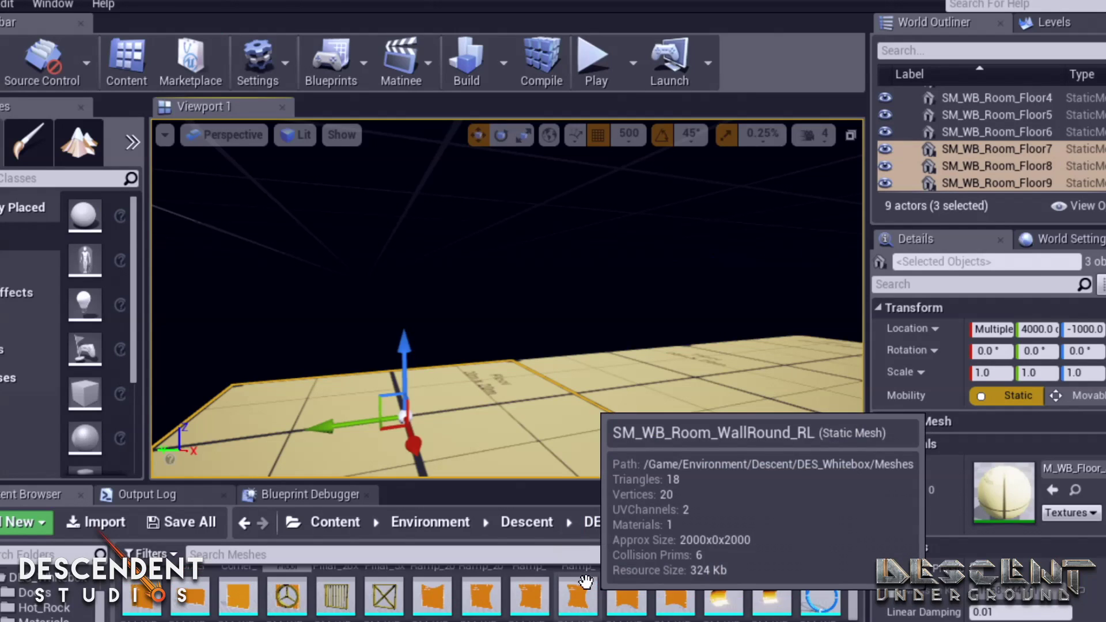
scroll(338, 585, down, 1)
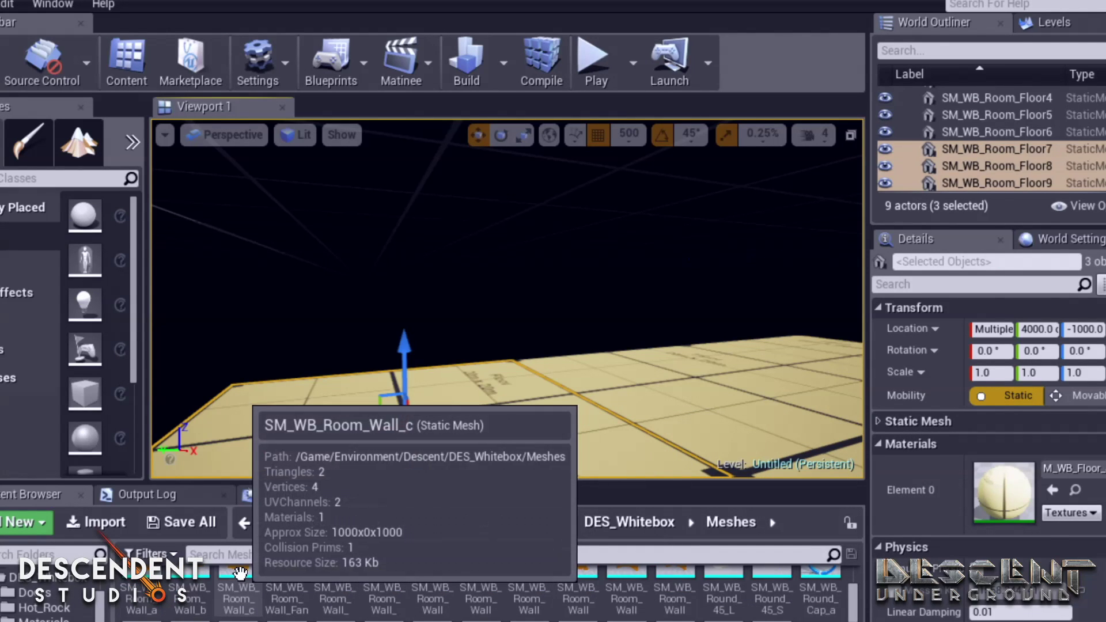
drag(239, 572, 691, 195)
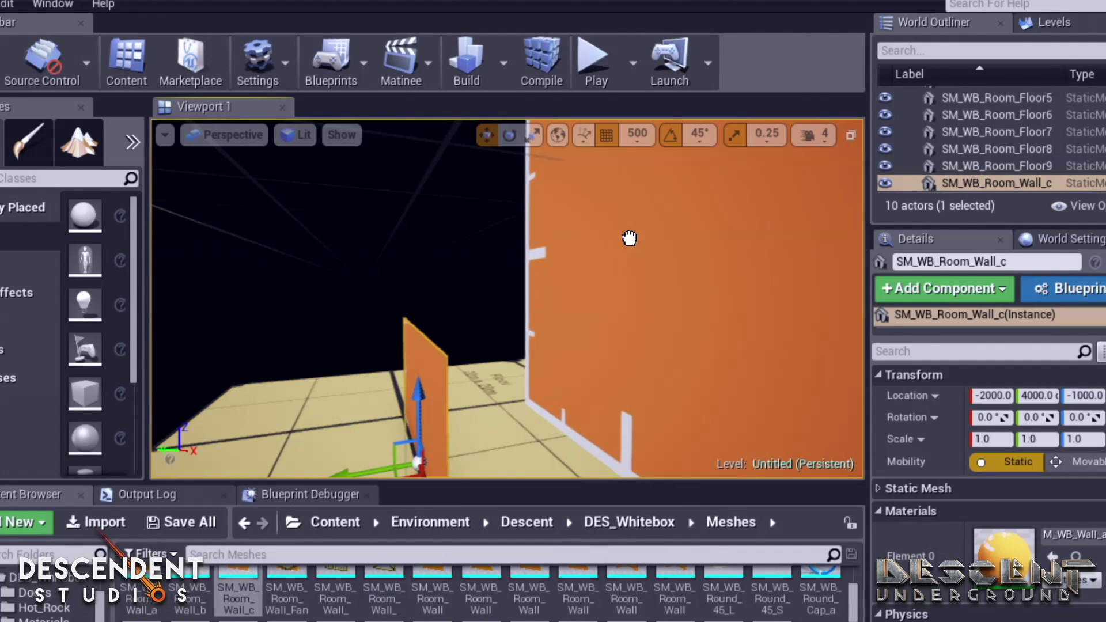
Delete the surplus Wall_c panel that intersects the floor at X -2000, Y 4000 cm
right_drag(506, 298, 435, 280)
click(612, 264)
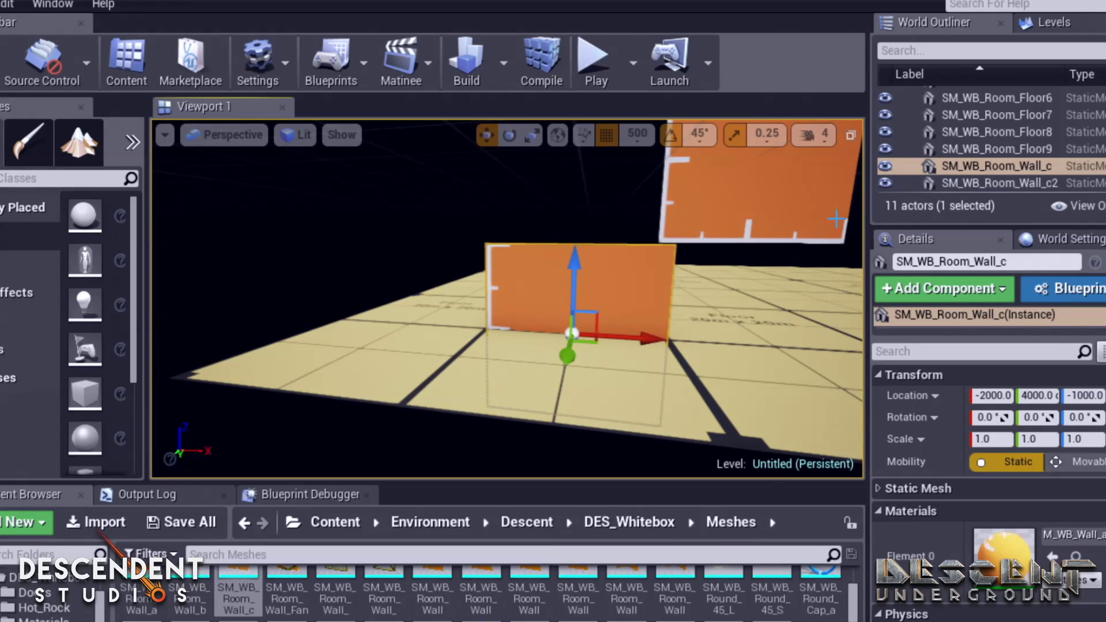
key(Delete)
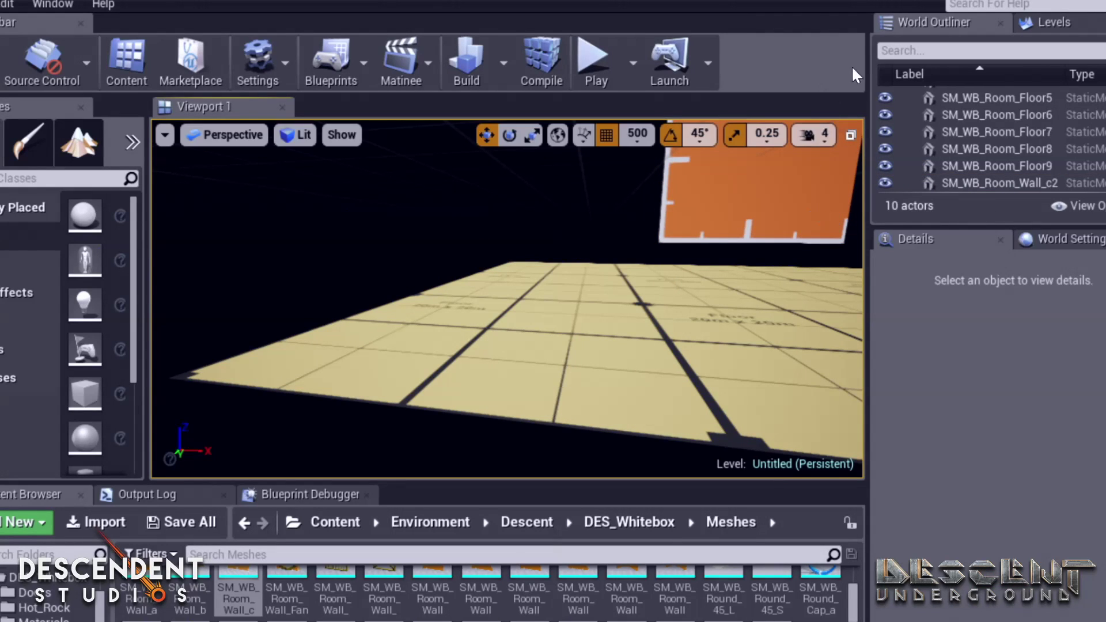
Select the remaining Wall_c panel and slide it along the Y axis to Y 2000 cm
scroll(986, 136, up, 3)
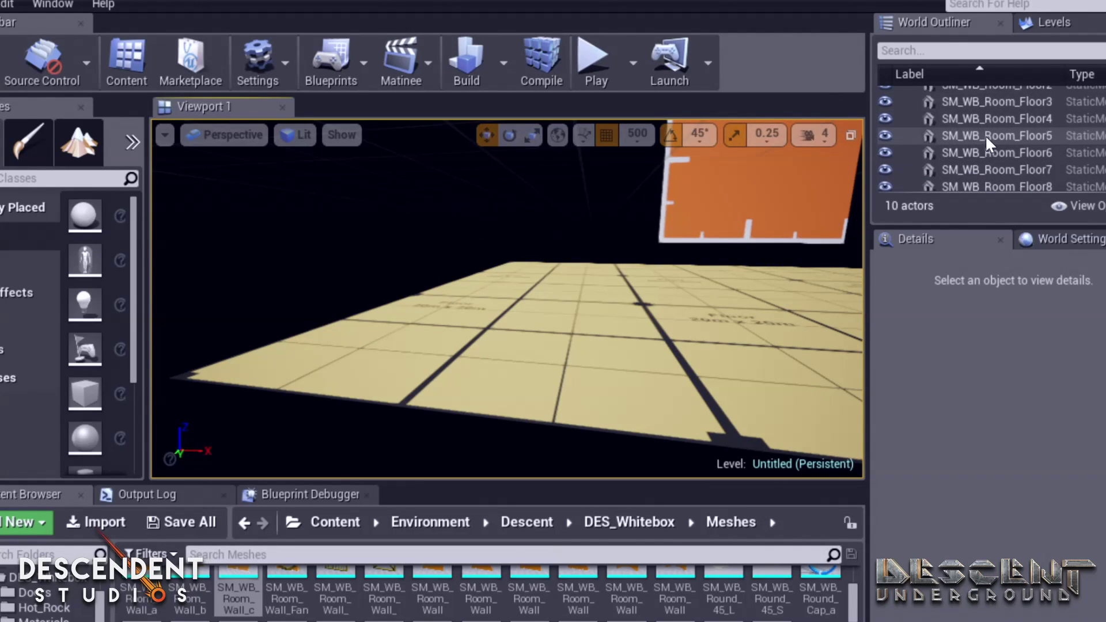
scroll(988, 135, down, 5)
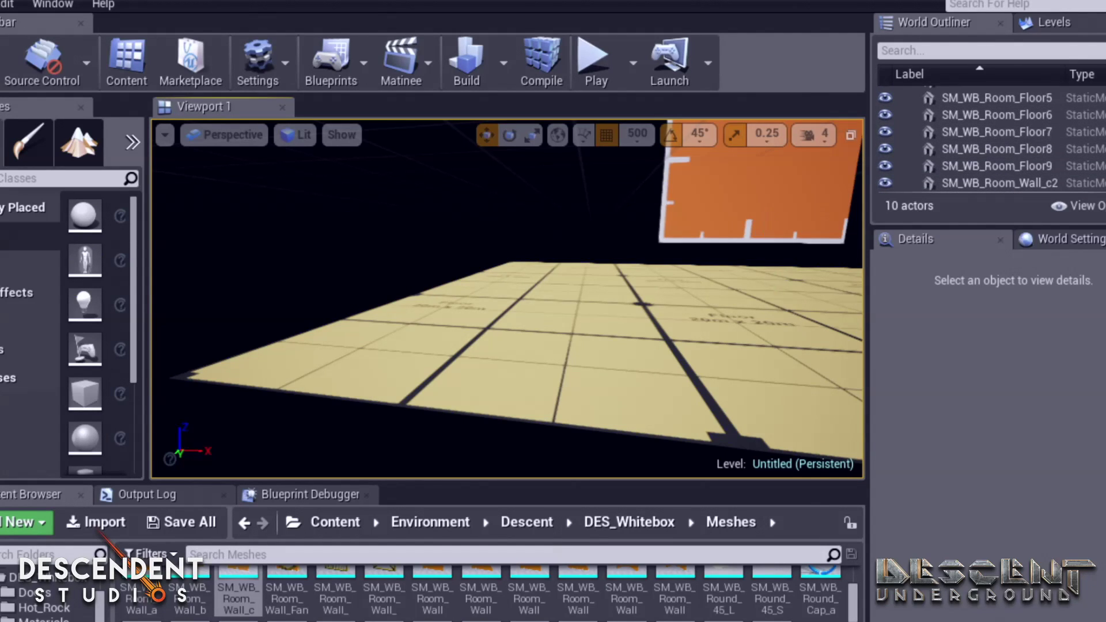
double_click(999, 182)
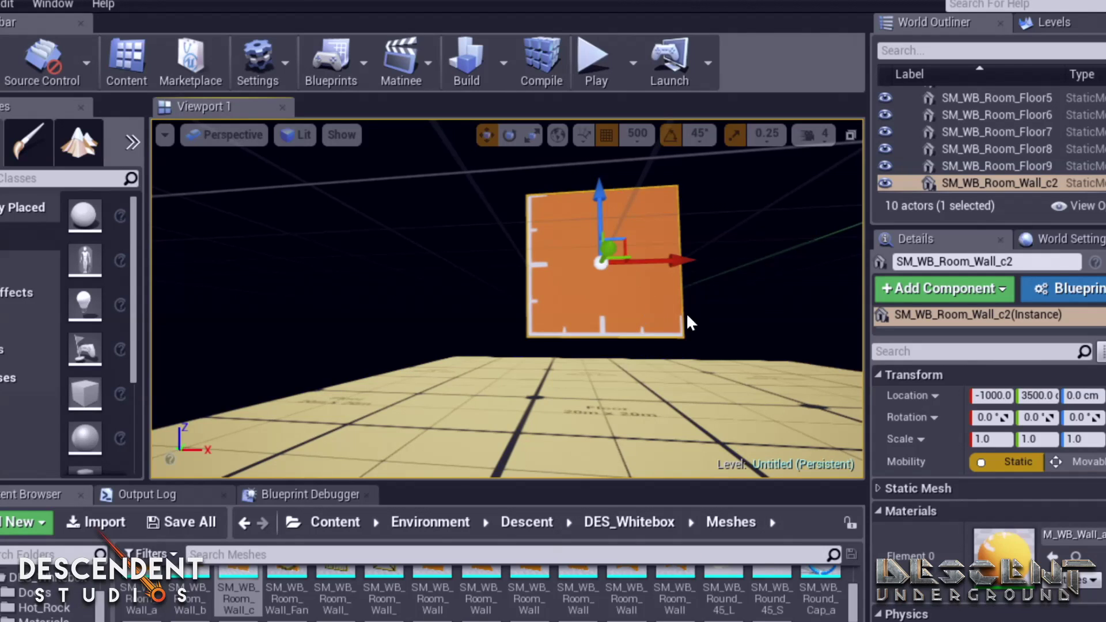
right_drag(687, 315, 691, 426)
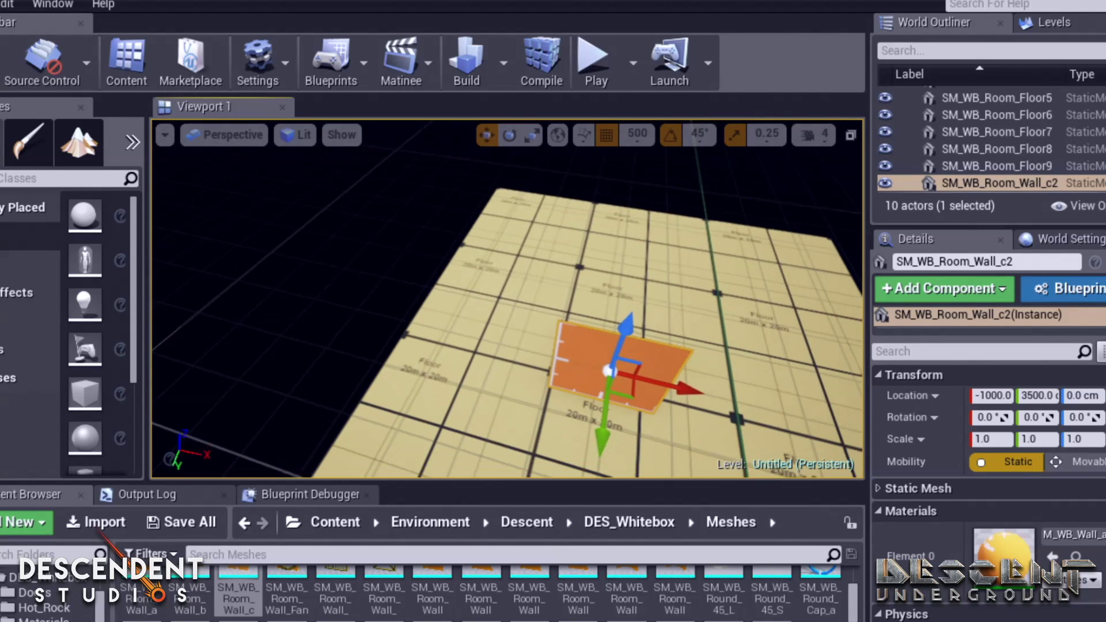
right_drag(613, 428, 613, 433)
drag(601, 429, 675, 163)
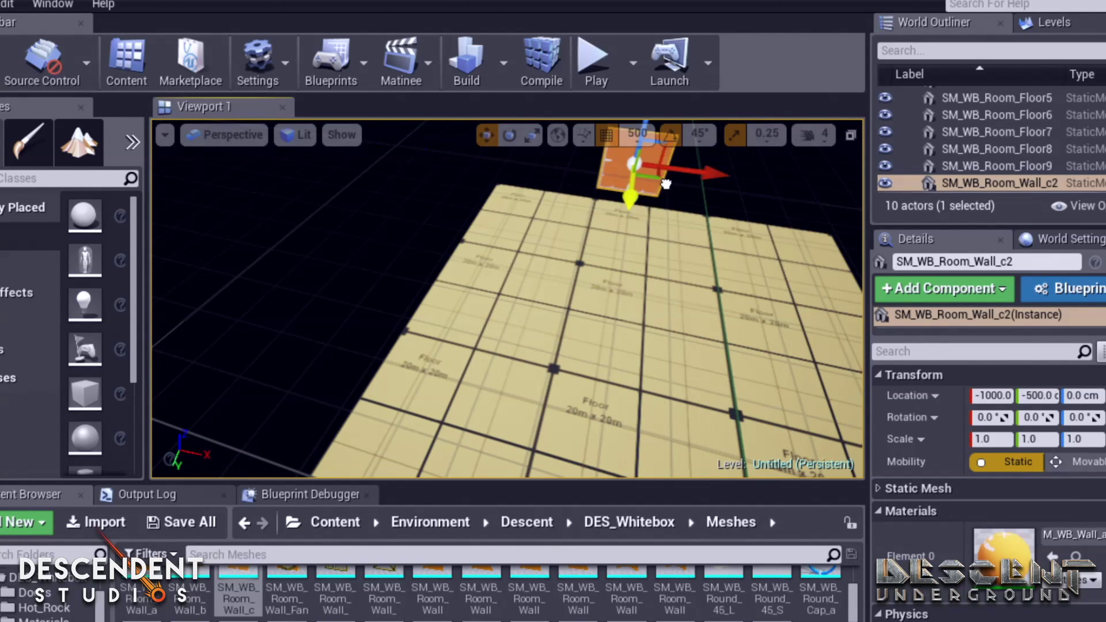
drag(660, 204, 644, 305)
right_drag(706, 336, 639, 254)
right_drag(644, 334, 689, 332)
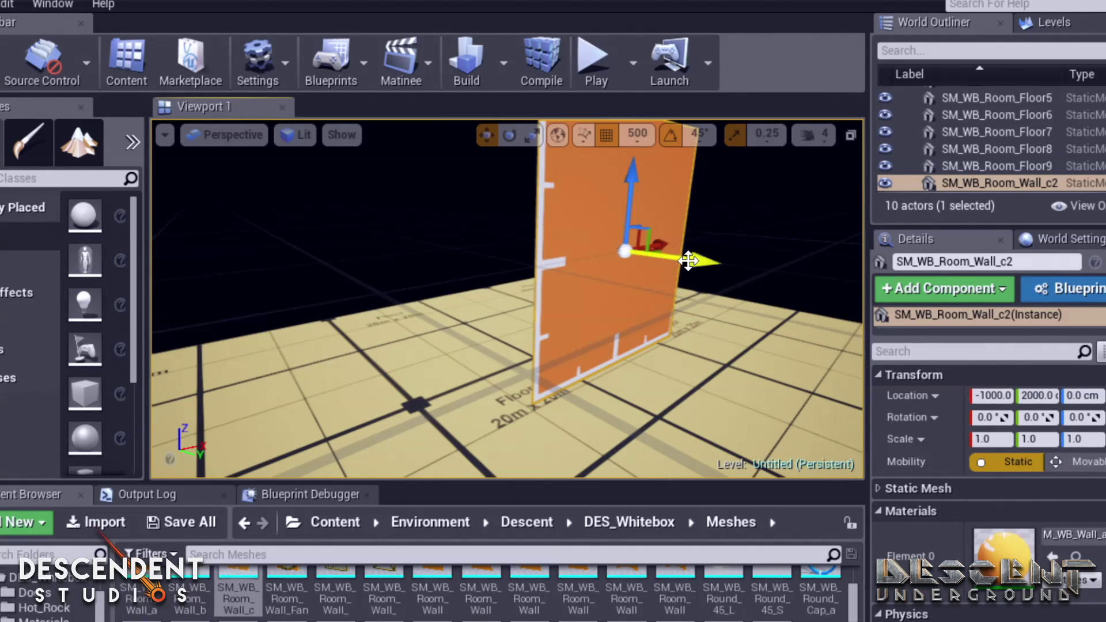
Move the wall panel to Y -1000 and Z -500 cm and align it along X with the floor's corner
drag(687, 260, 468, 253)
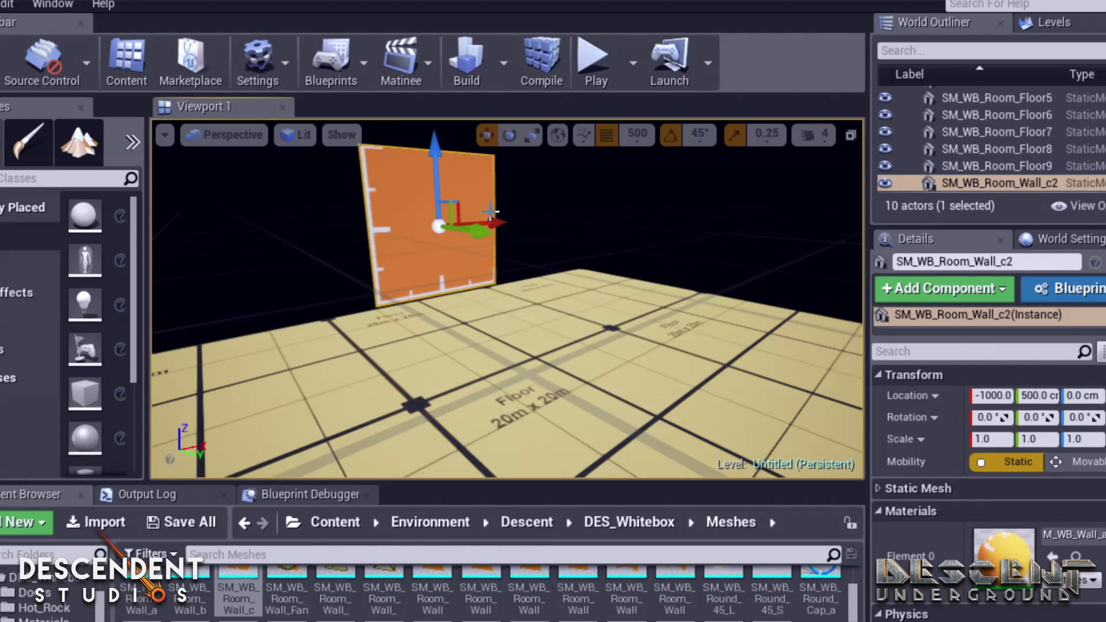
drag(490, 211, 265, 323)
right_drag(264, 323, 425, 316)
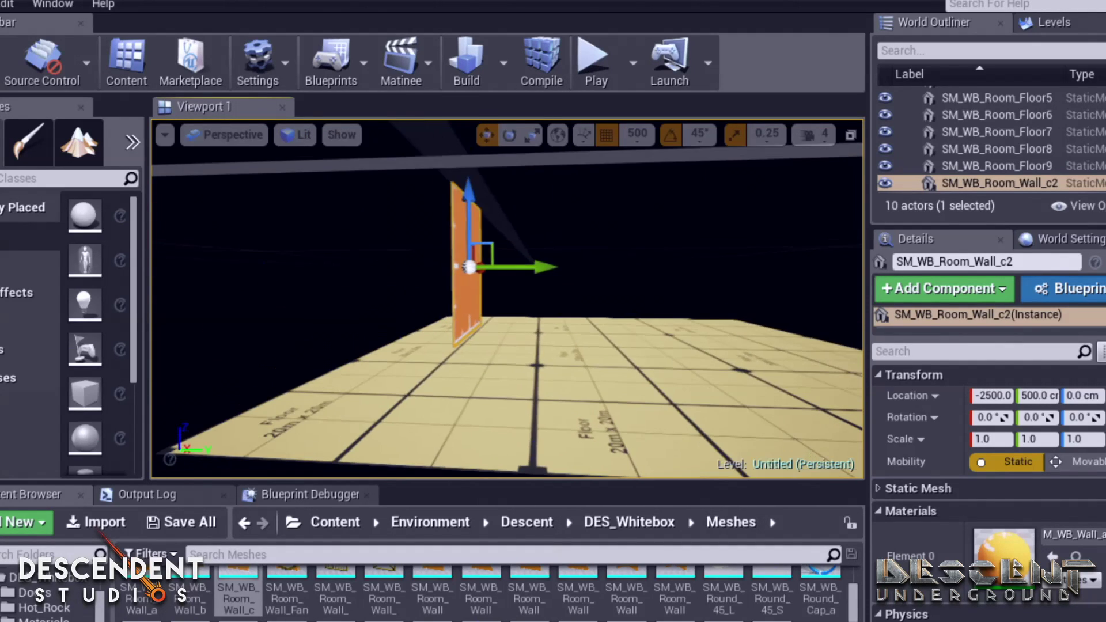
drag(530, 266, 358, 297)
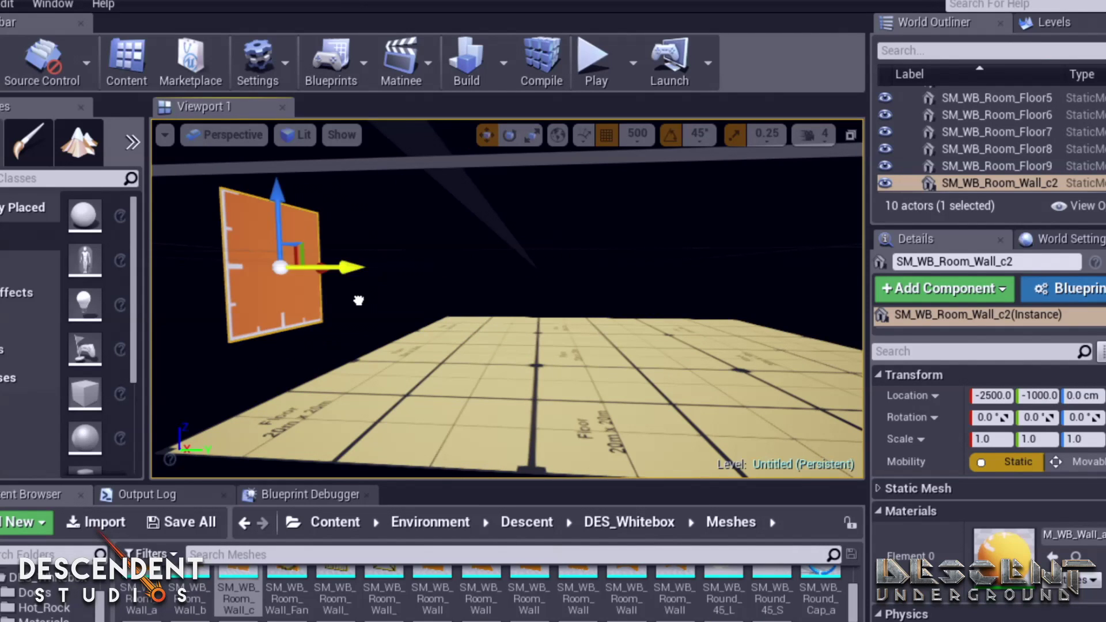
drag(274, 192, 275, 249)
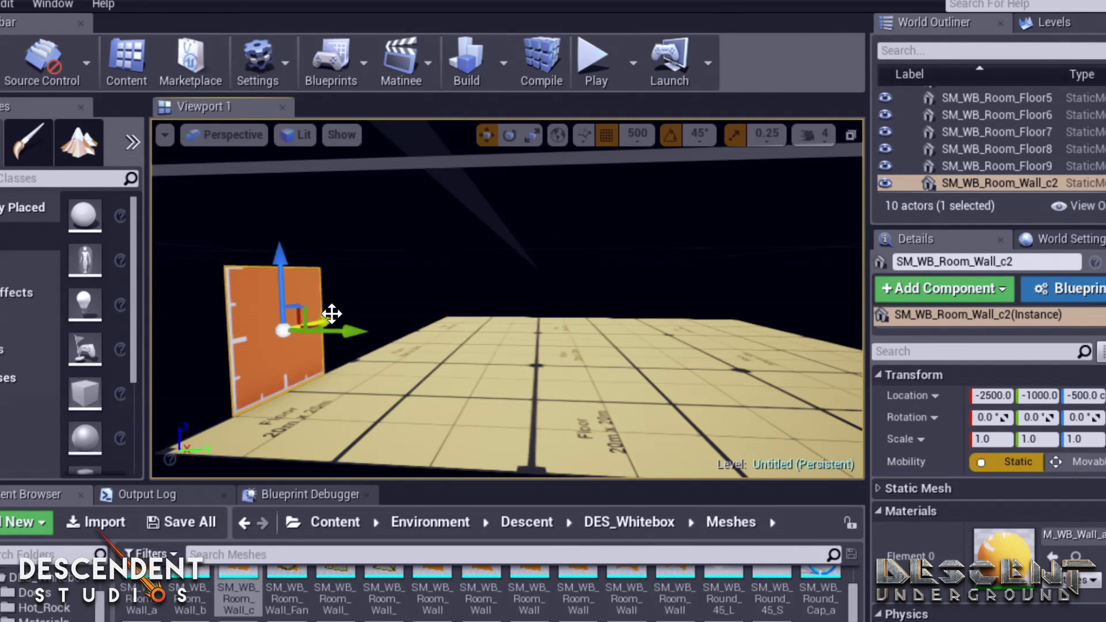
drag(332, 314, 295, 353)
Duplicate the wall panel four times along the X axis, placing the last copy at the far end of the floor edge
right_drag(389, 366, 242, 311)
right_drag(323, 374, 532, 322)
alt+drag(538, 301, 825, 309)
right_drag(633, 406, 717, 396)
alt+drag(568, 277, 683, 256)
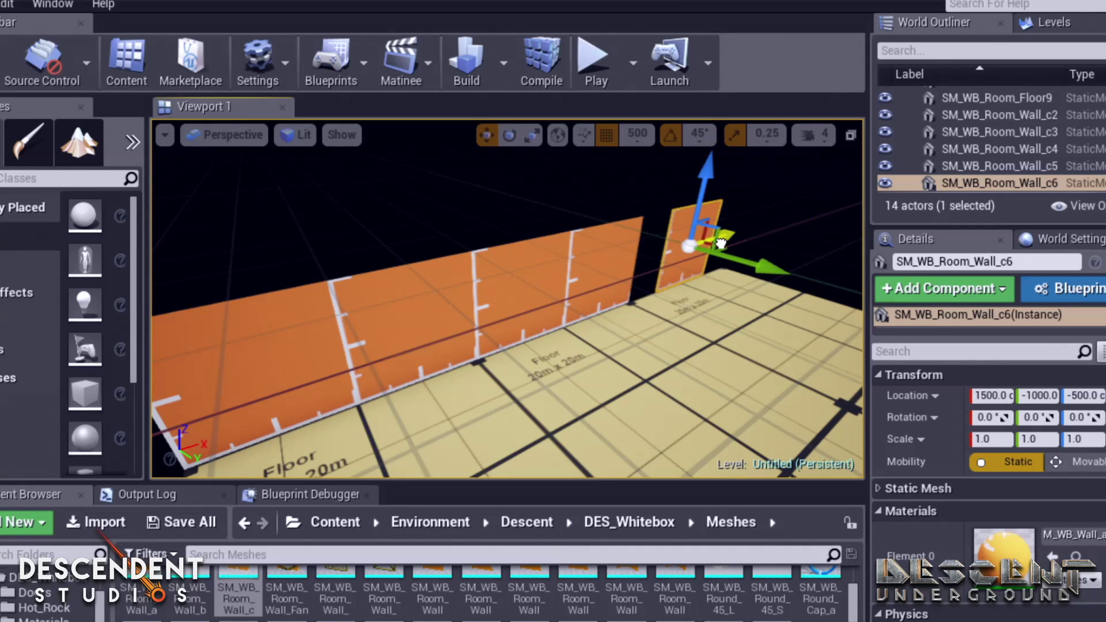
Shift the two wall panels nearest the gap along the X axis so they butt against the end panel
right_drag(688, 262, 675, 378)
click(408, 349)
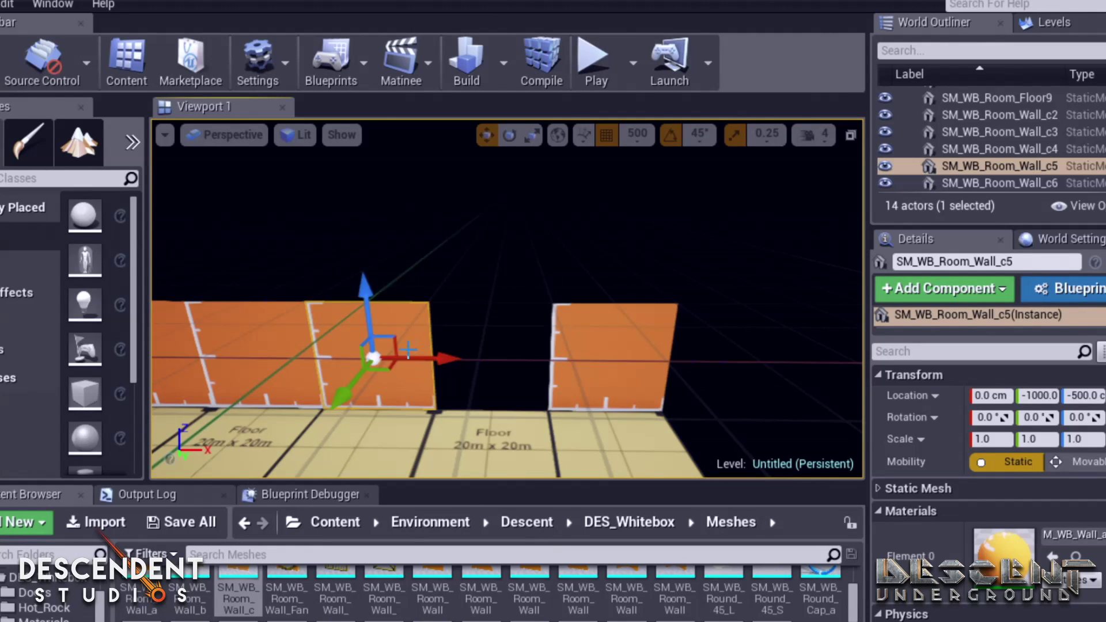
click(305, 343)
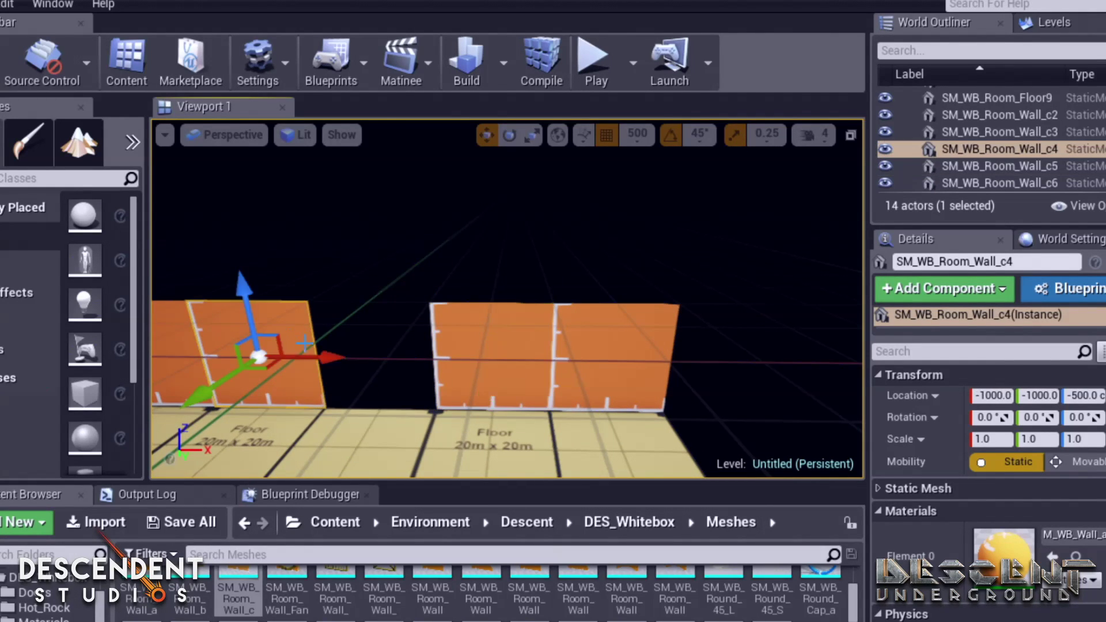
drag(336, 351, 452, 351)
Fill the remaining gap with the adjacent wall panel and a duplicate at X -2000 cm, completing a six-panel row
mouse_move(368, 416)
right_down()
mouse_move(288, 416)
mouse_move(368, 416)
right_up()
click(418, 382)
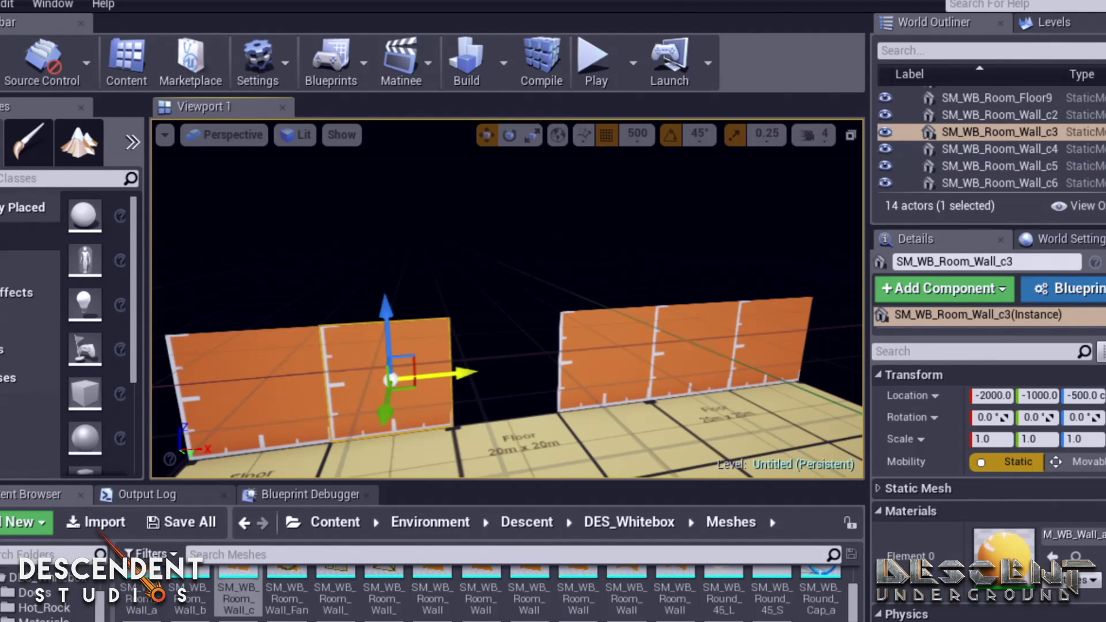
alt+drag(575, 373, 447, 375)
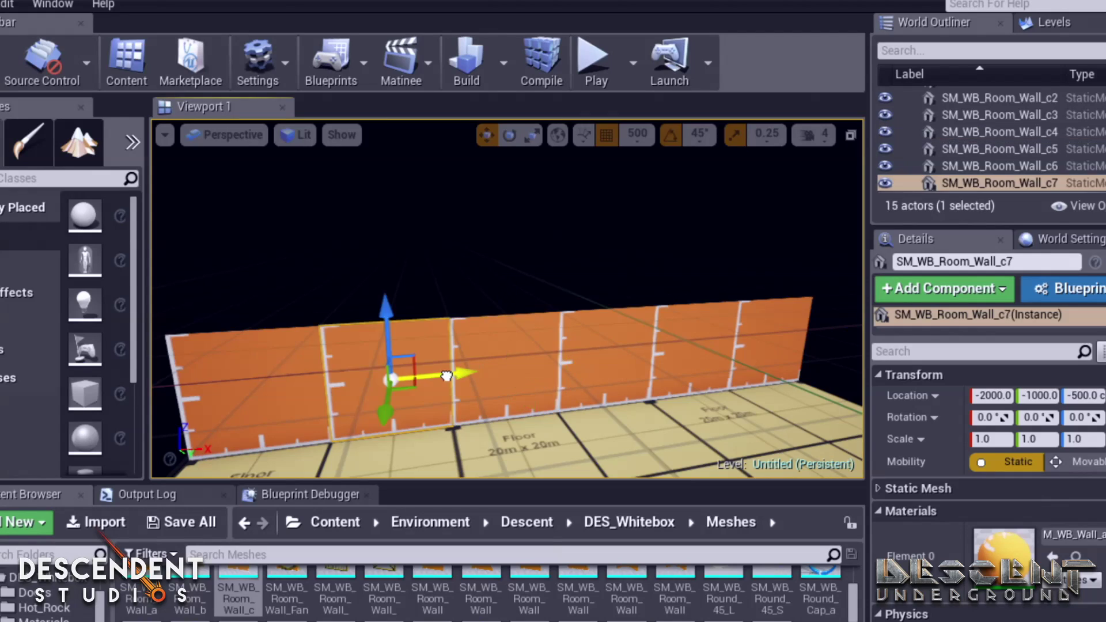
Place an SM_WB_Room_Wall_a panel above the low wall row at X -2000, Y -1500 and Z 500 cm
right_drag(708, 434, 668, 415)
right_drag(457, 274, 456, 274)
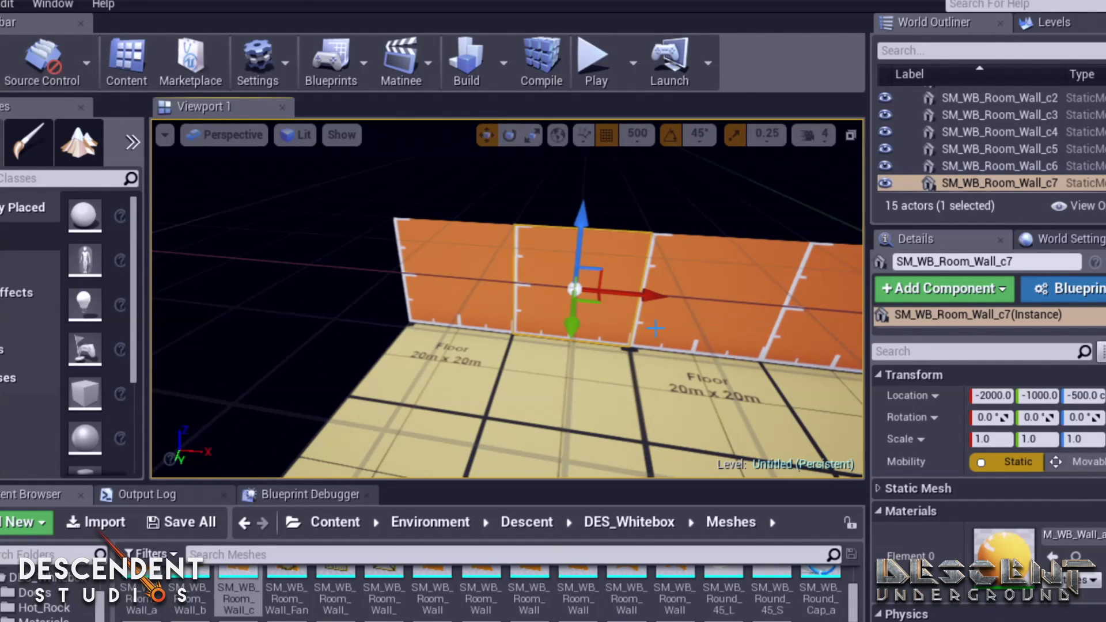
right_drag(655, 328, 655, 328)
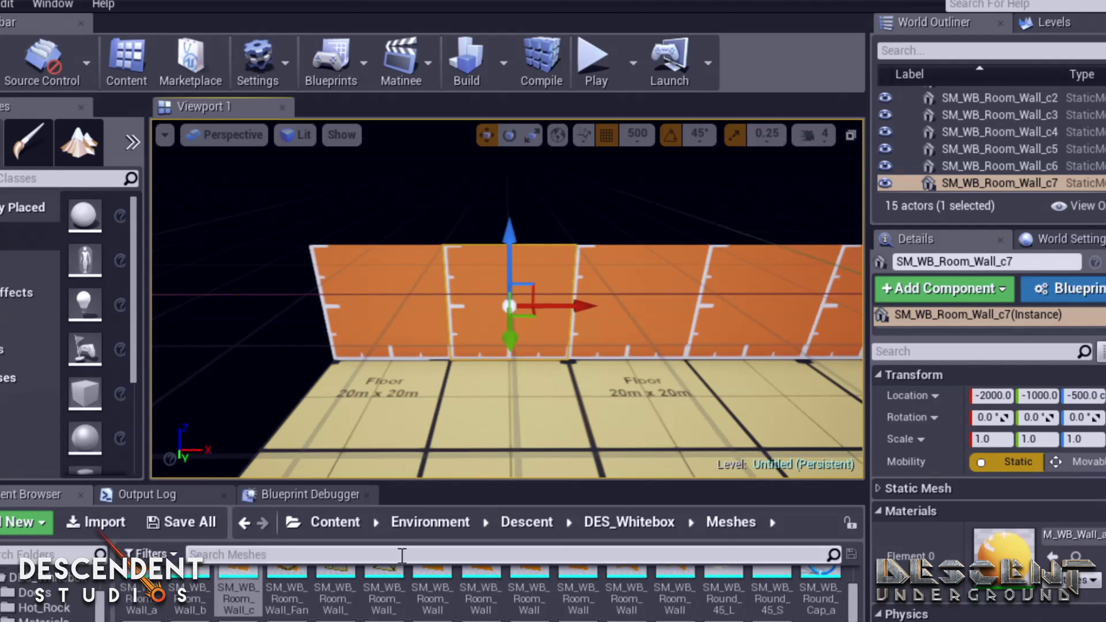
scroll(203, 609, up, 1)
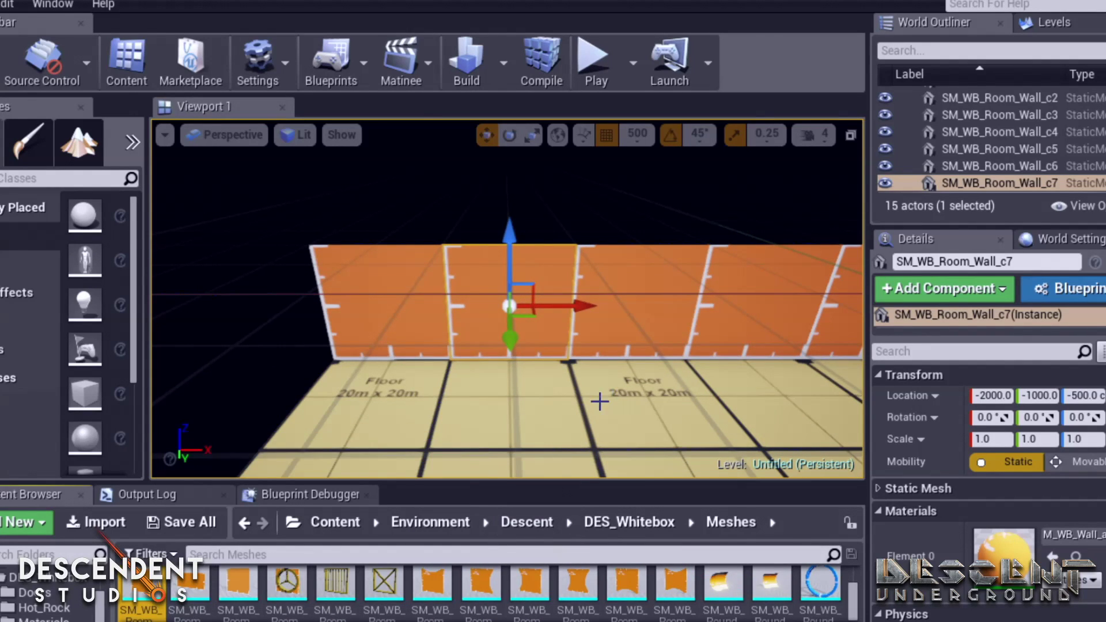
right_drag(599, 402, 599, 401)
drag(139, 596, 521, 248)
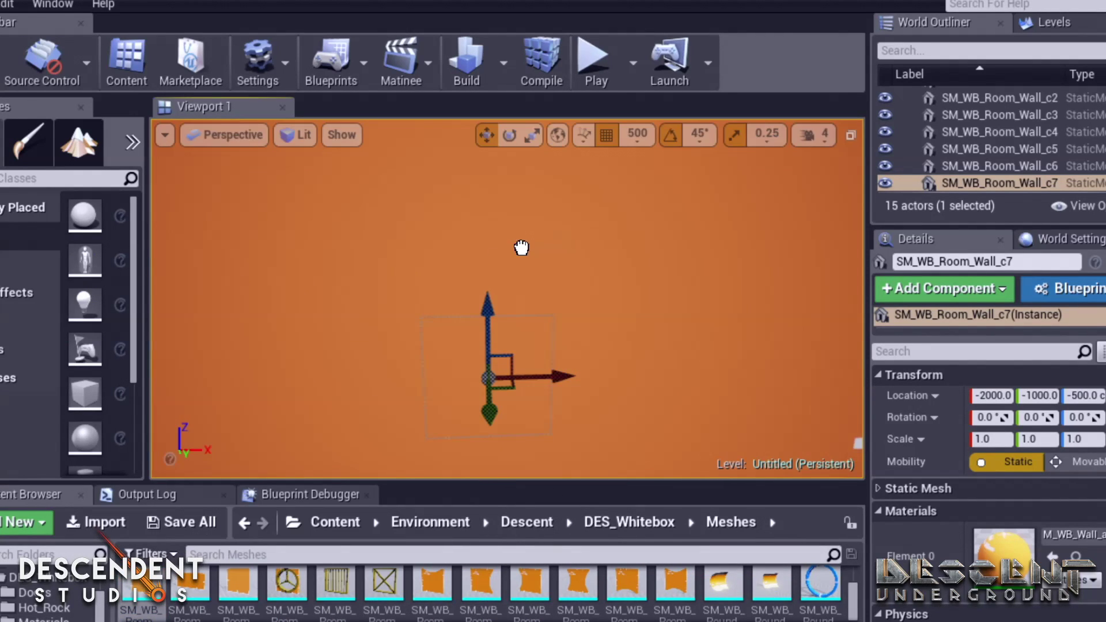
drag(455, 235, 448, 169)
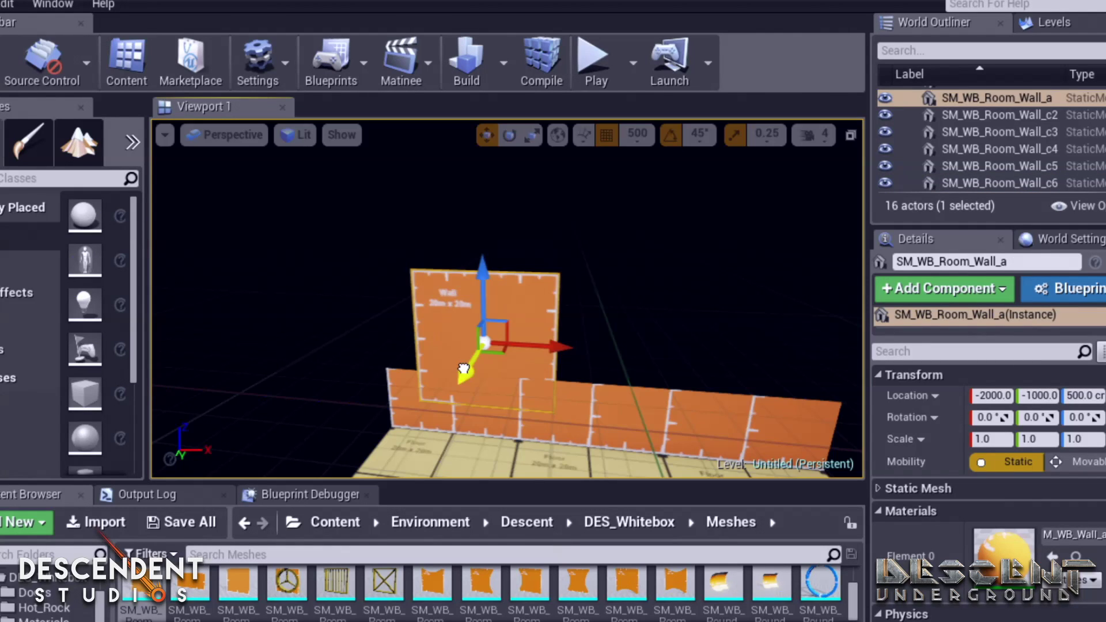
drag(464, 368, 475, 355)
Show the four-view layout and frame the new large wall panel in the Left orthographic view
click(850, 134)
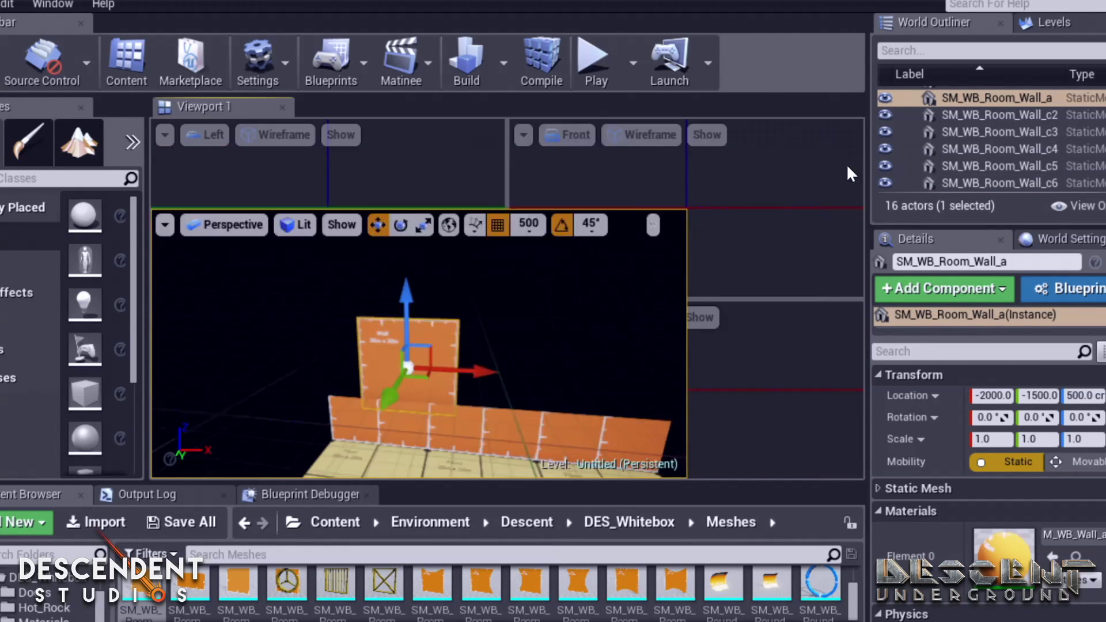
right_drag(382, 223, 345, 271)
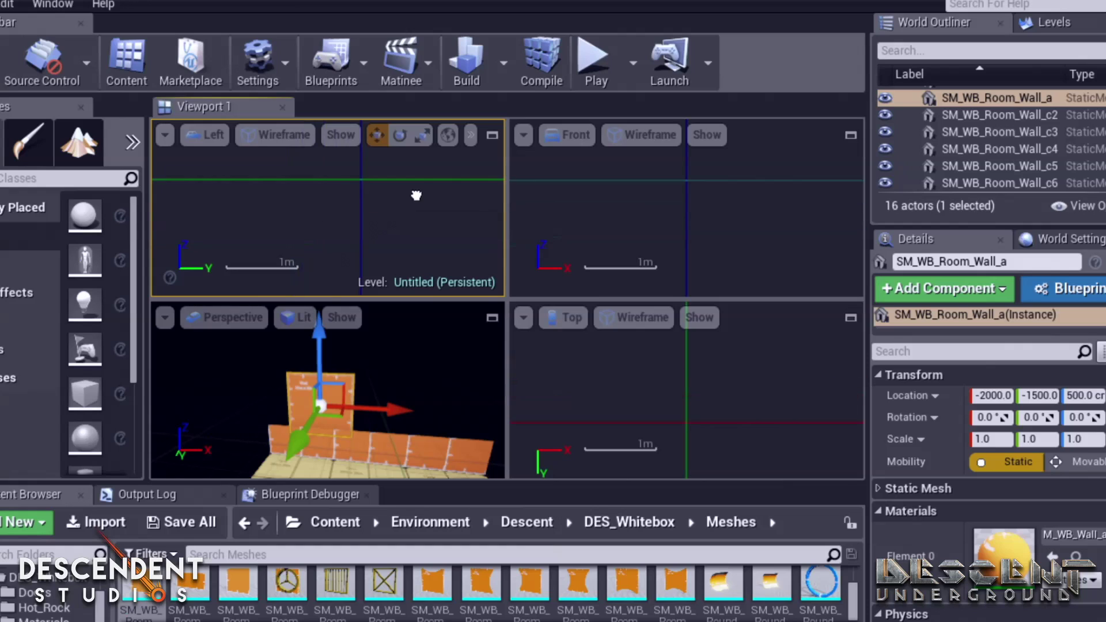
click(492, 135)
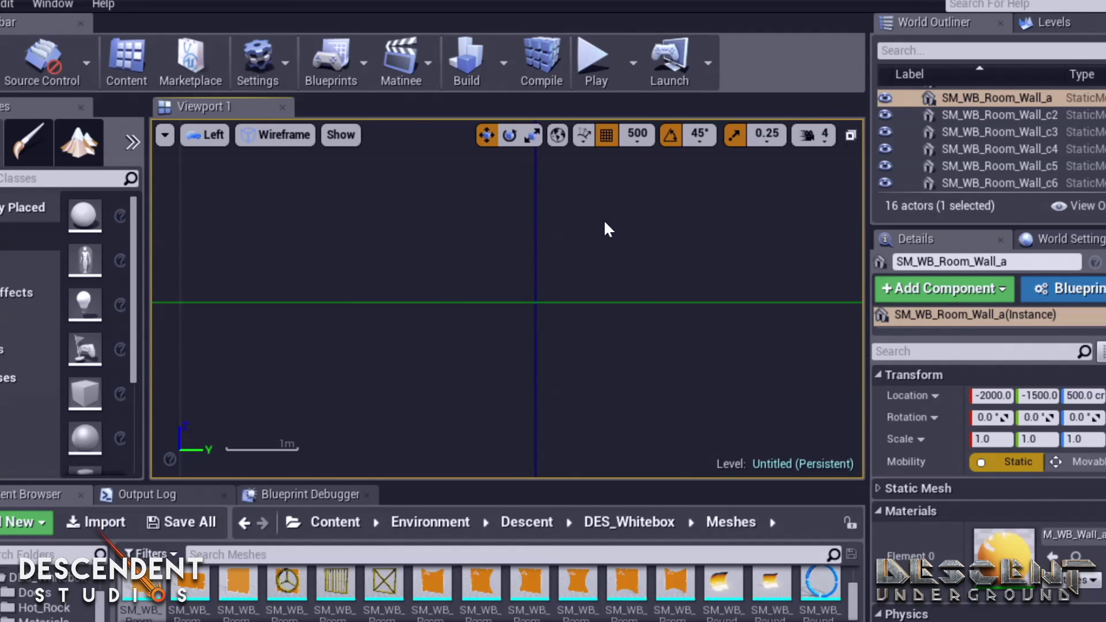
key(f)
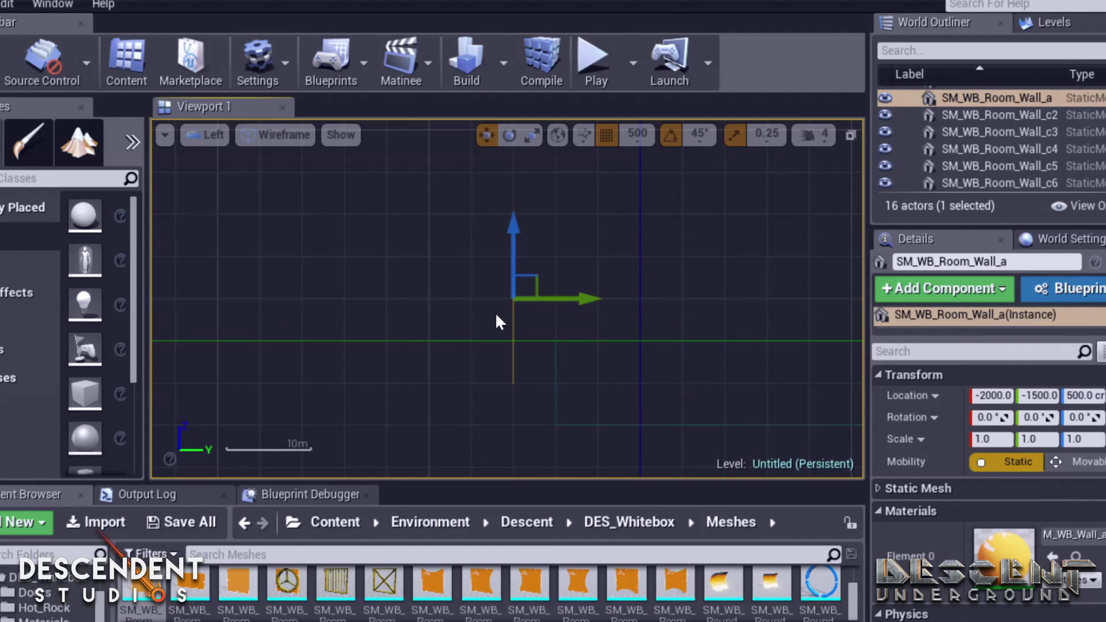
click(851, 135)
click(805, 239)
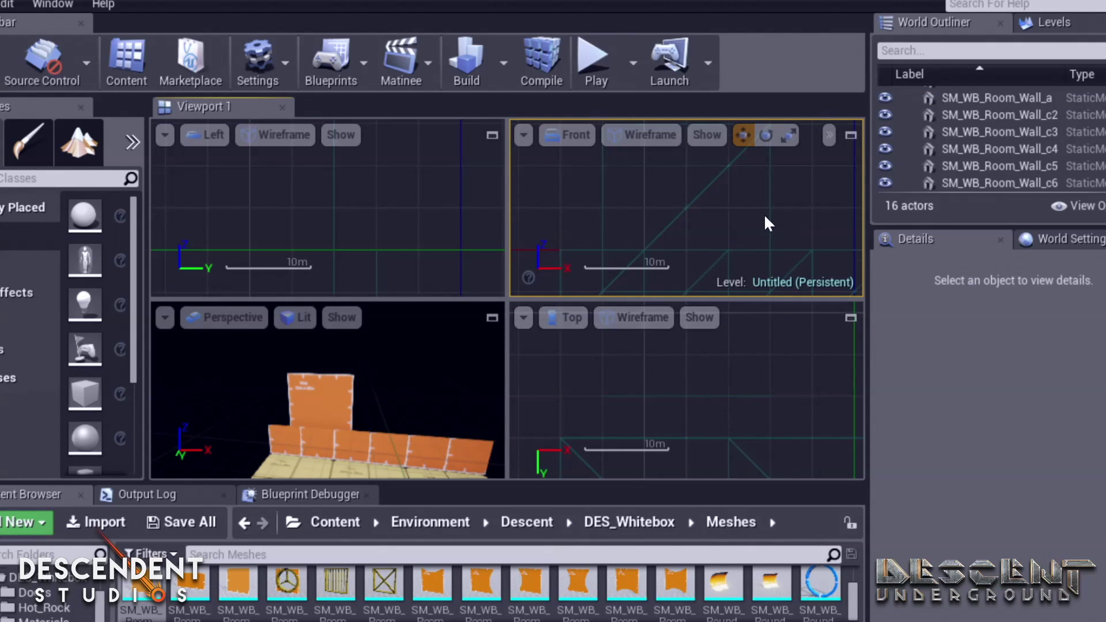
scroll(750, 261, up, 2)
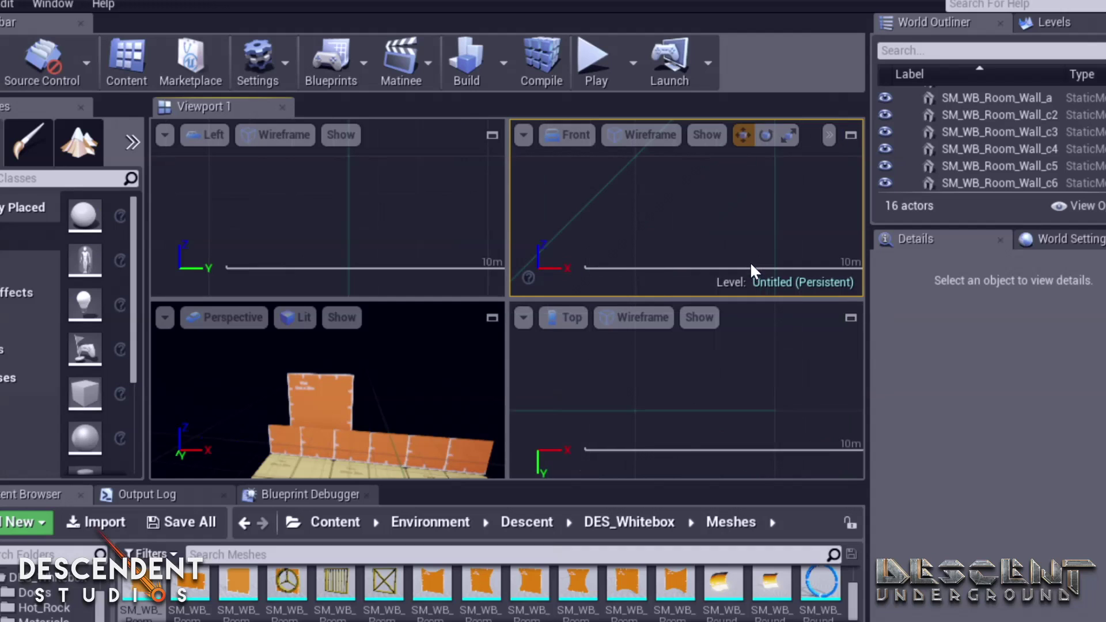
Align the large wall panel with the end of the low row in the Front view, at X -2500 and Z 1000 cm
click(311, 397)
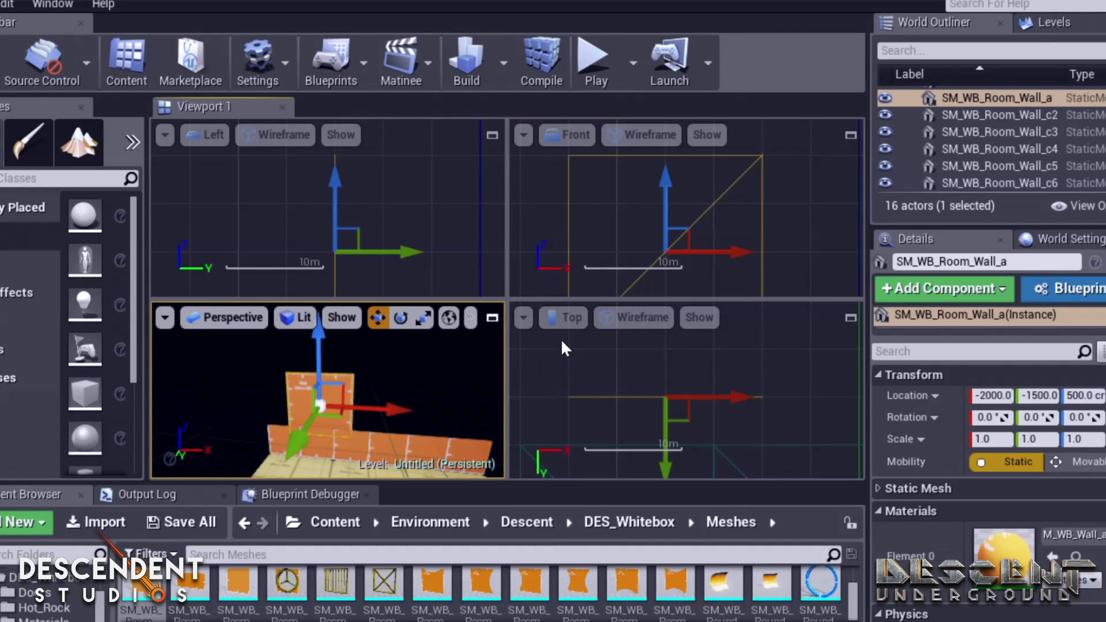
key(f)
right_drag(751, 203, 748, 198)
key(f)
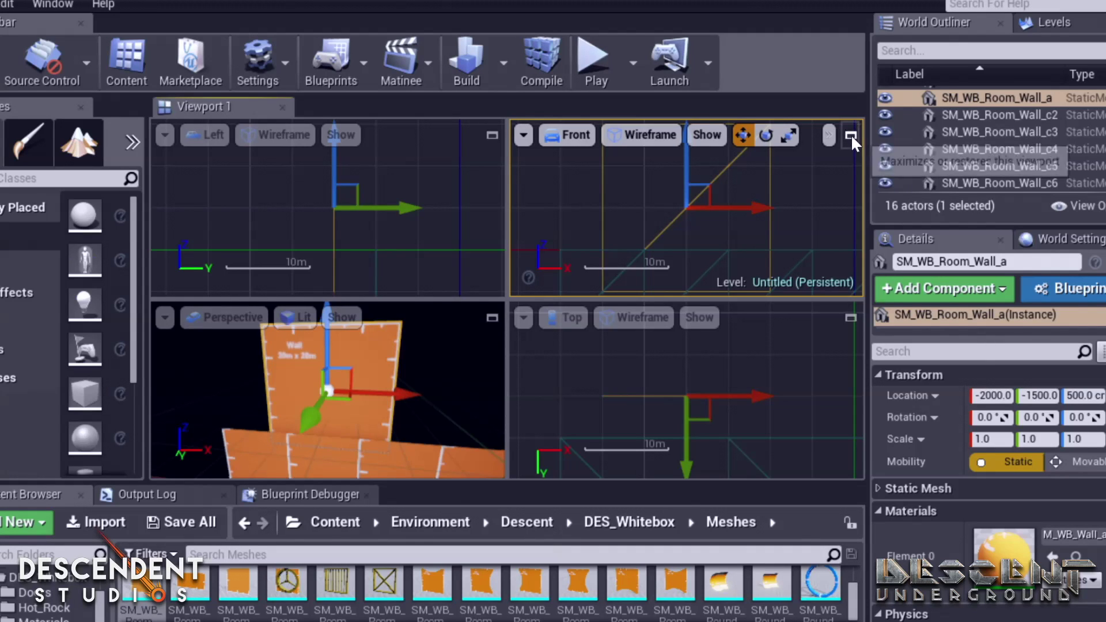
click(851, 134)
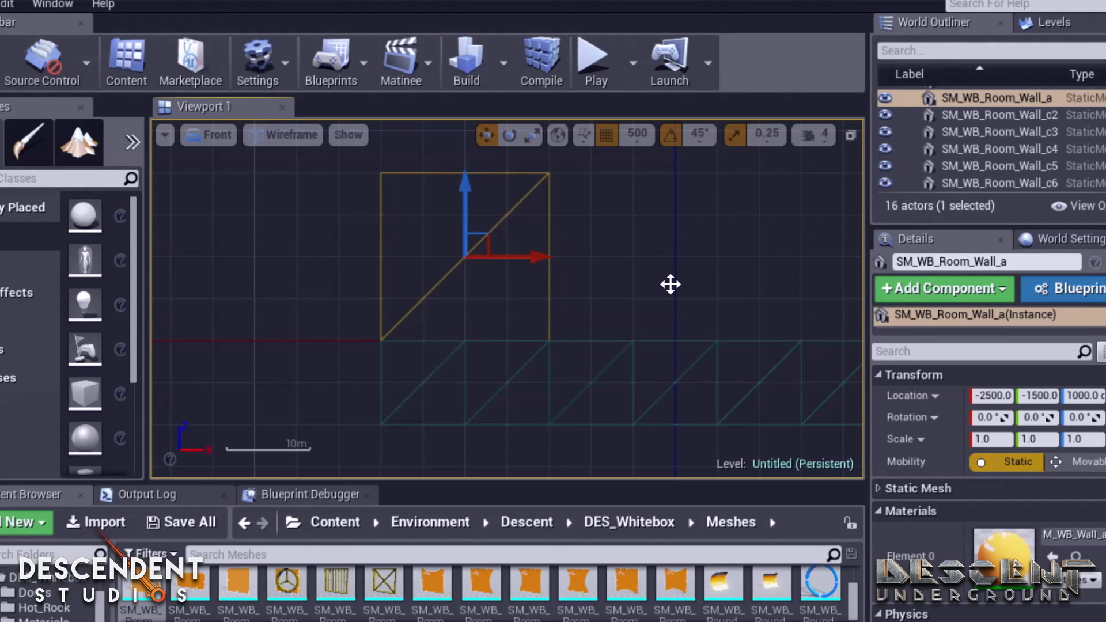
right_drag(575, 316, 546, 338)
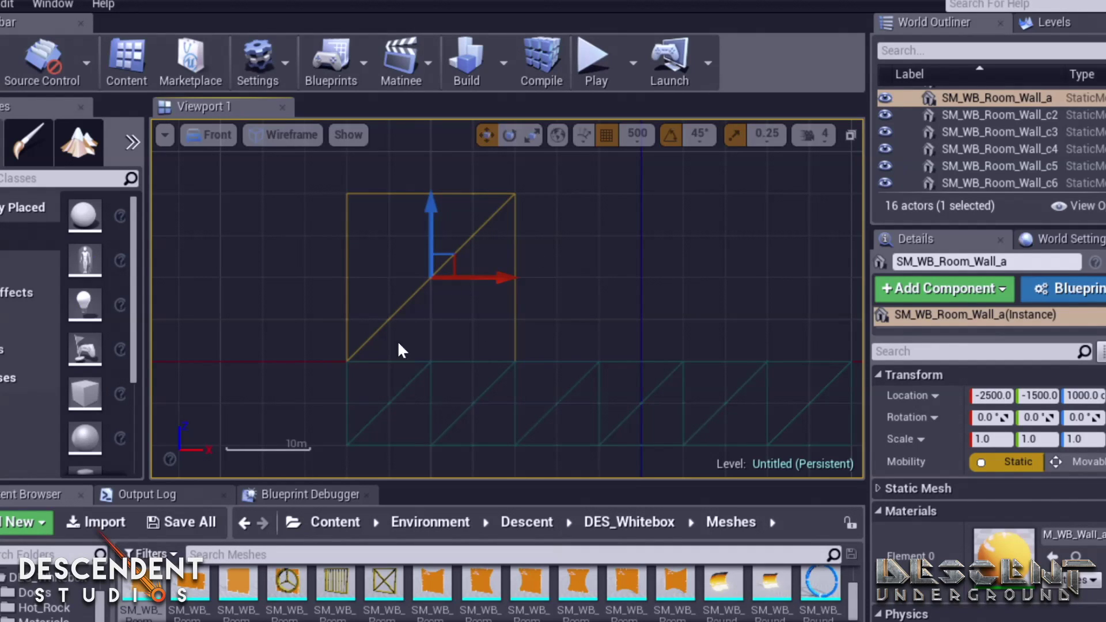
click(851, 134)
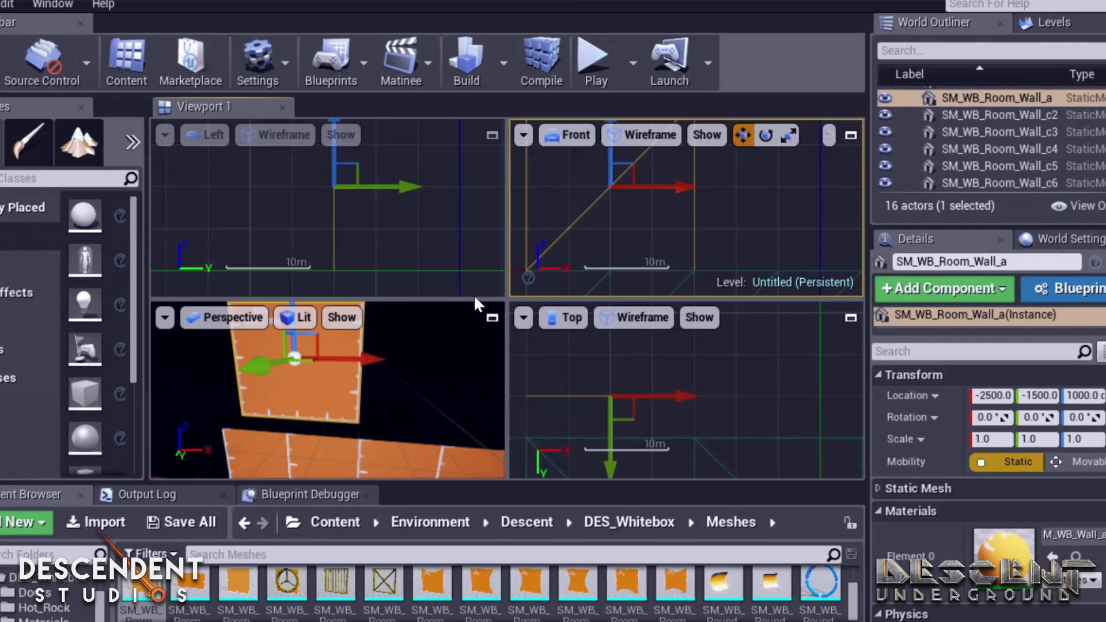
Move the large wall panel to Y -1000 cm so it lines up directly above the lower wall row
right_drag(434, 210, 413, 158)
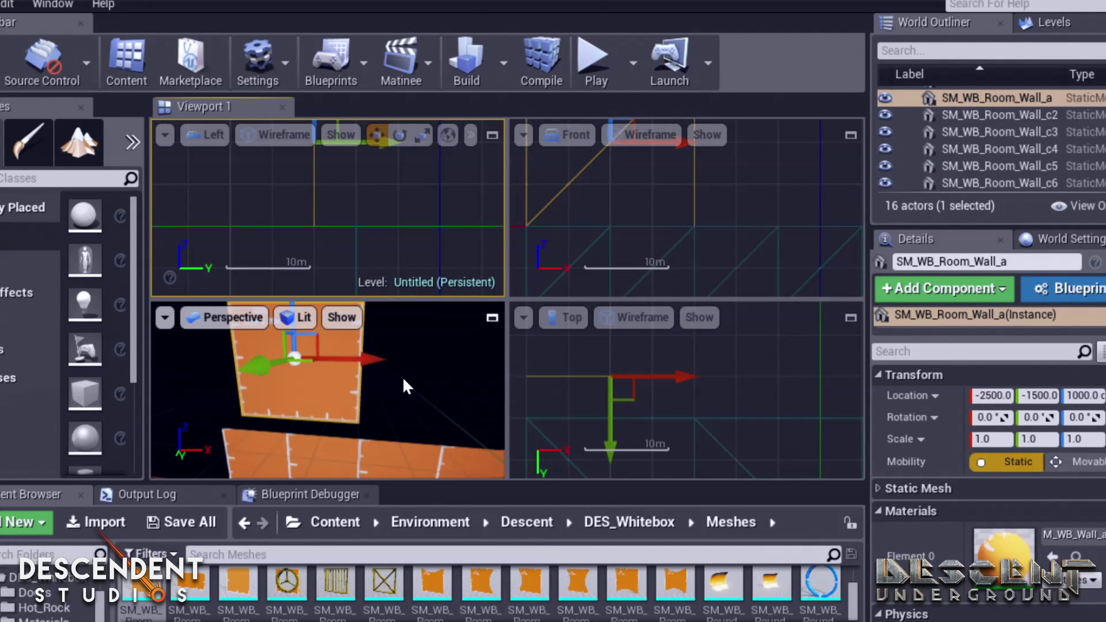
right_drag(403, 378, 490, 382)
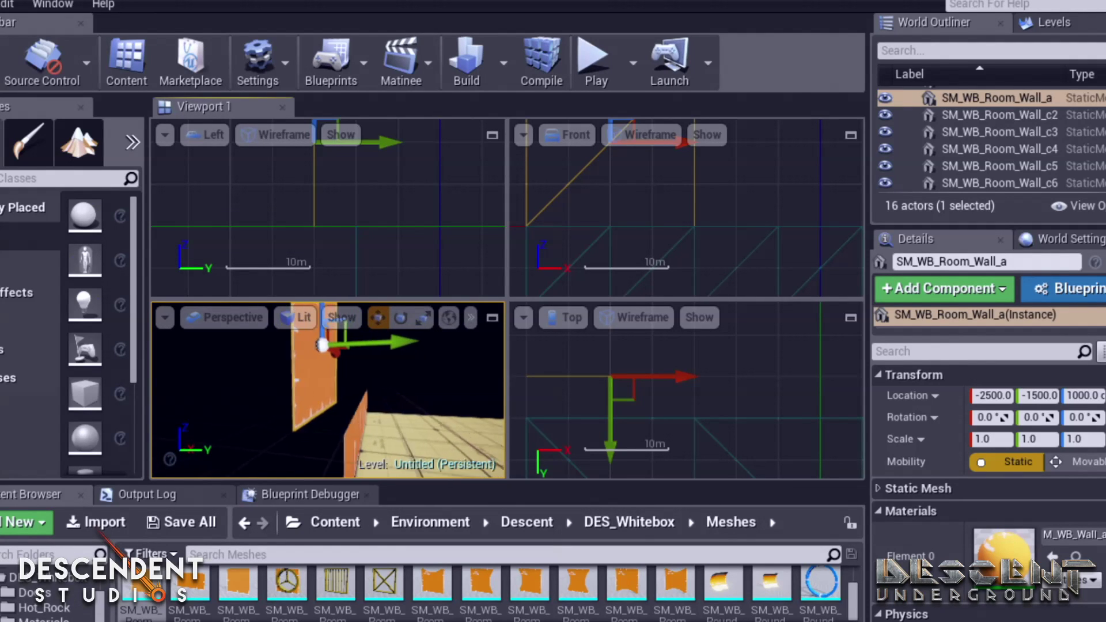
right_drag(322, 403, 340, 360)
drag(353, 347, 409, 344)
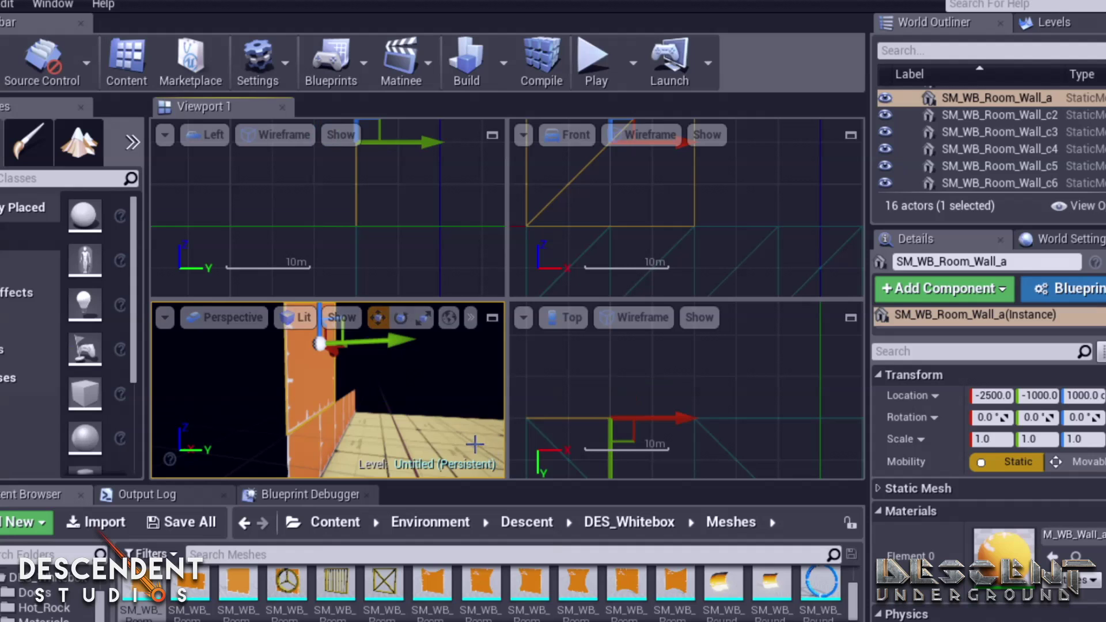
Duplicate the large wall panel along the X axis, placing the copy beside it at X -500 cm
right_drag(474, 444, 279, 362)
alt+drag(279, 363, 374, 361)
right_drag(374, 360, 207, 389)
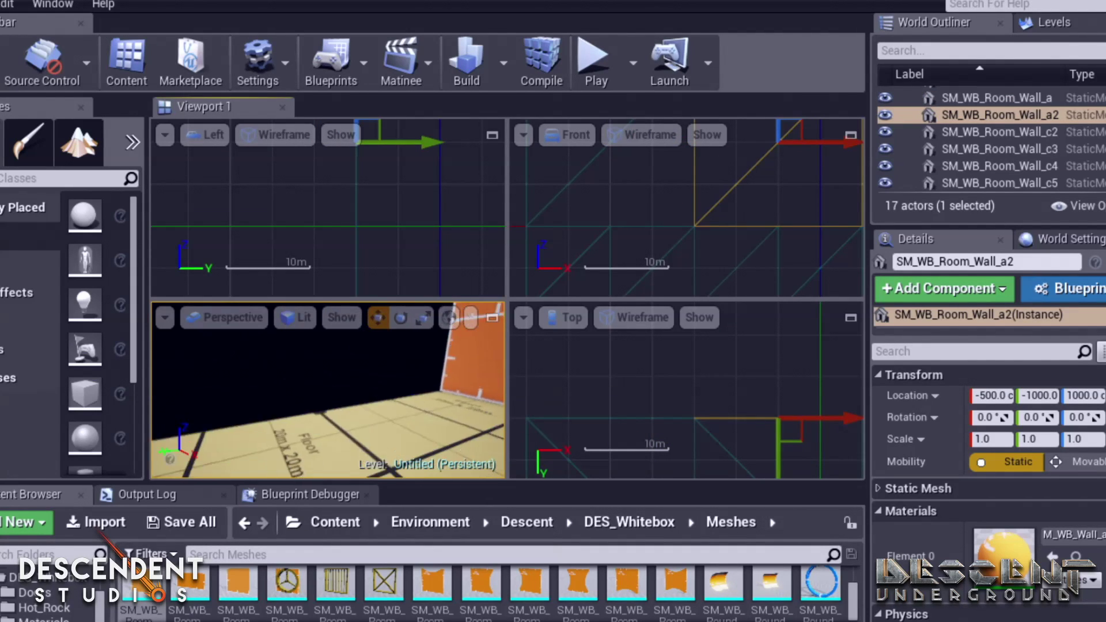
Duplicate the low corner wall panel with a -90 degree turn about Z and move the copy to Y 0 cm
right_drag(288, 391, 334, 383)
click(377, 379)
mouse_move(426, 437)
right_down()
mouse_move(369, 455)
mouse_move(406, 437)
right_up()
key(e)
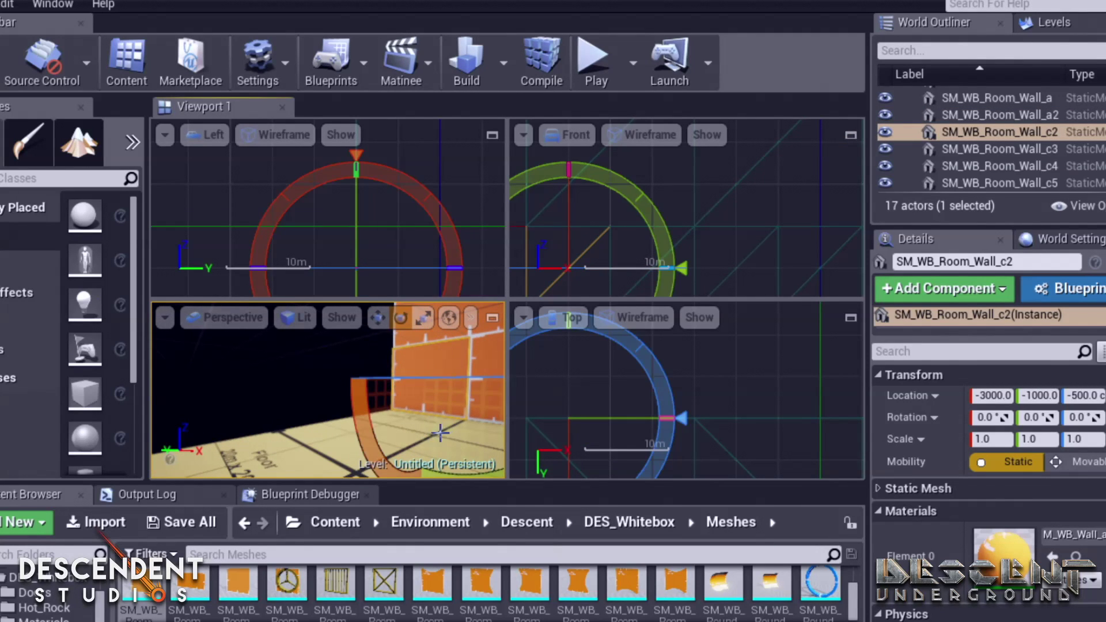
right_drag(460, 416, 464, 443)
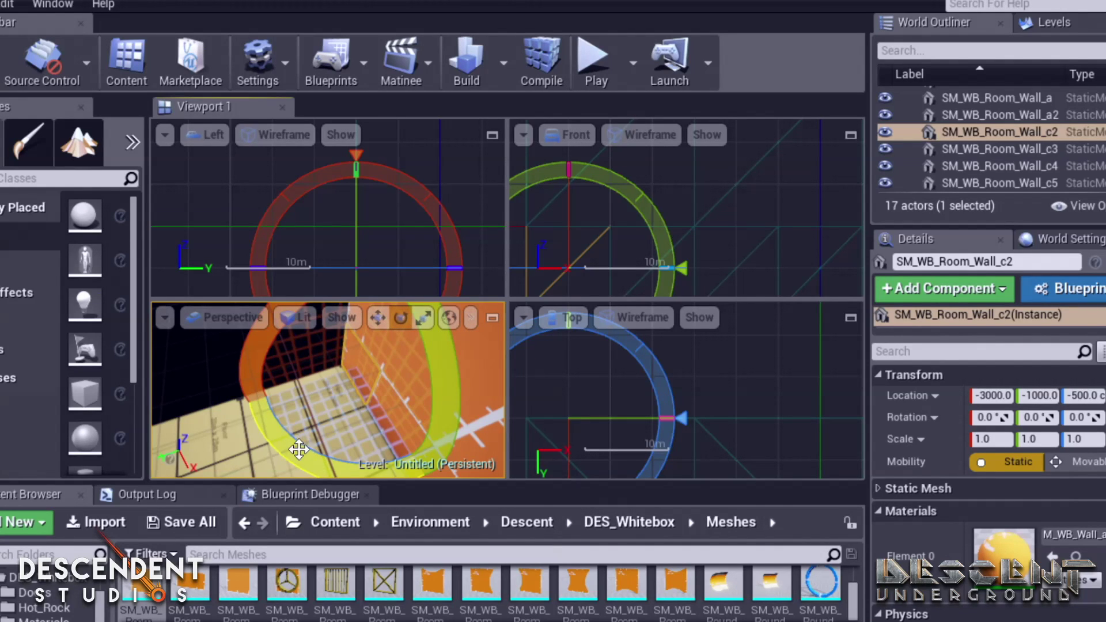
alt+drag(263, 421, 250, 371)
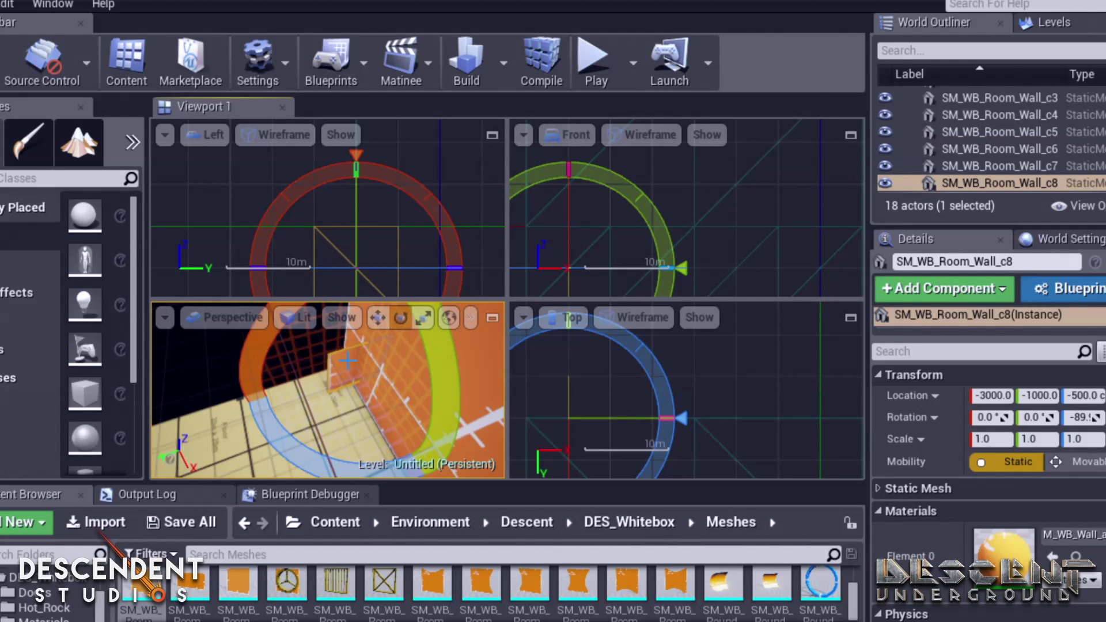
key(w)
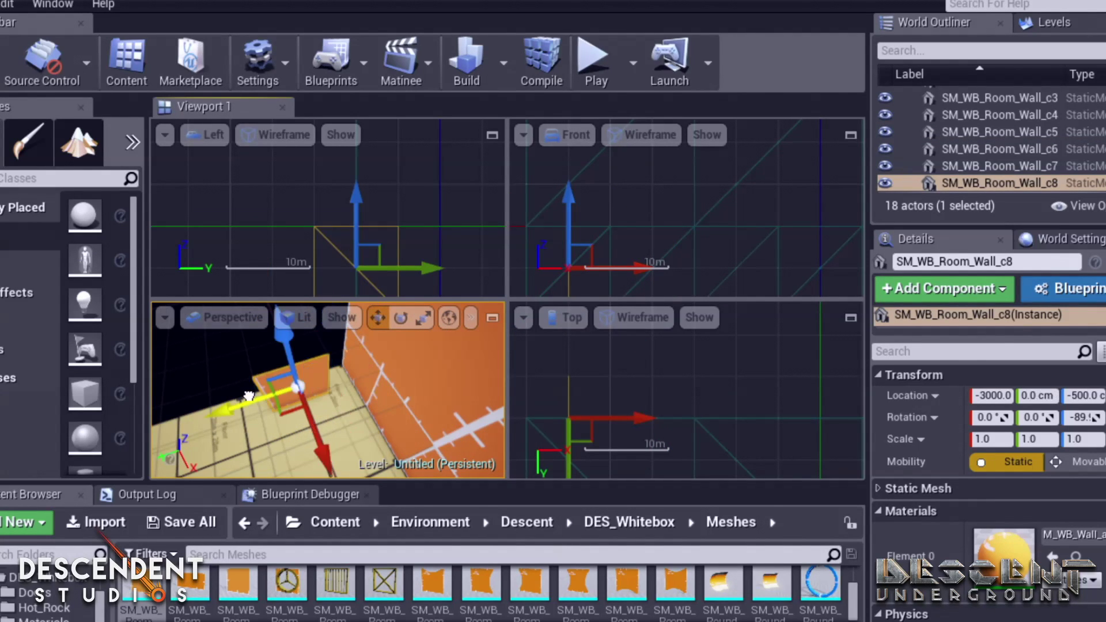
right_drag(342, 396, 265, 437)
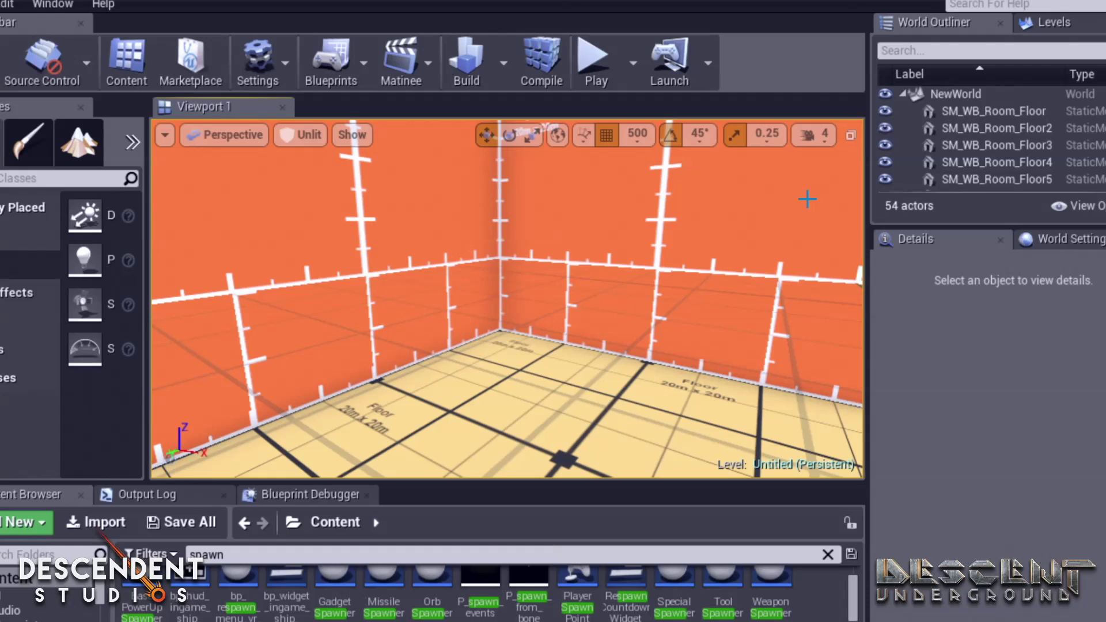
Place a Directional Light inside the closed room at X 0, Y -800 and Z 1000 cm
right_drag(686, 286, 737, 271)
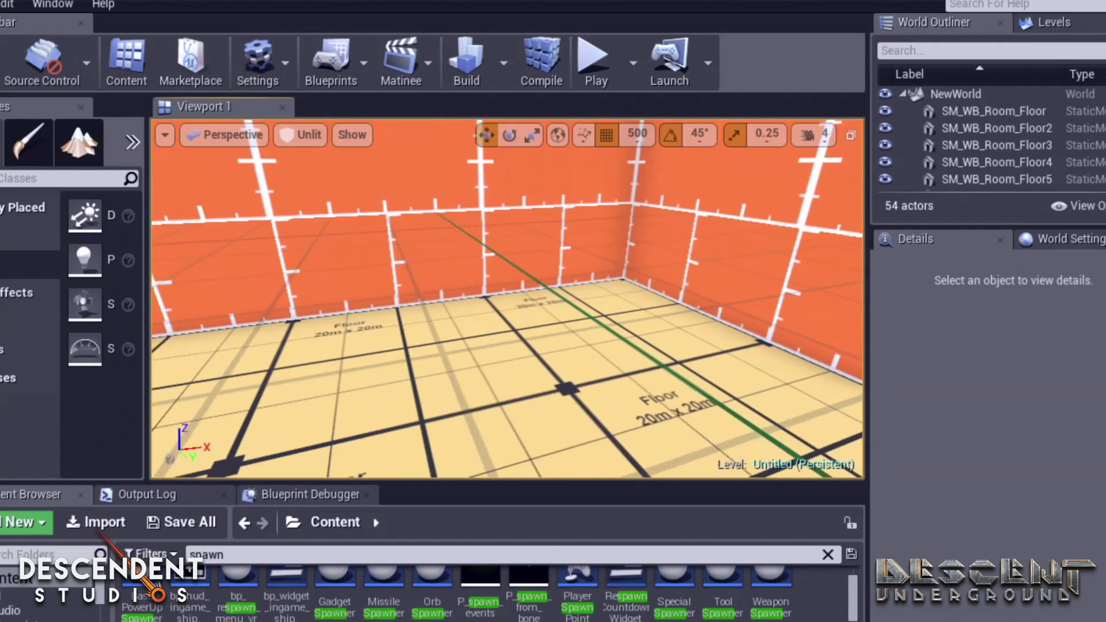
right_drag(791, 332, 767, 340)
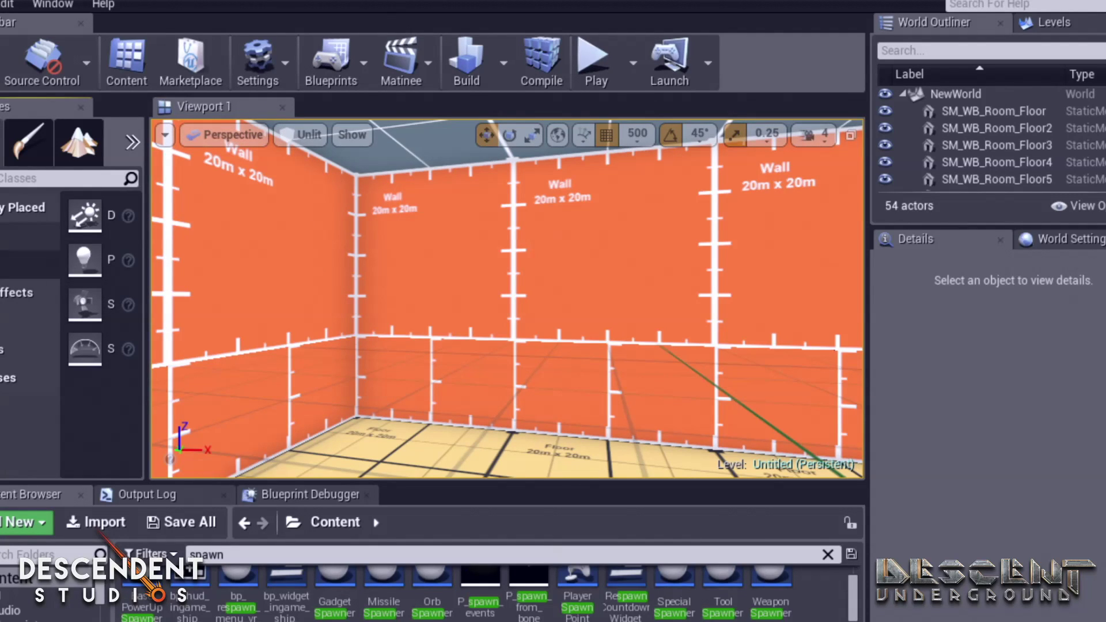
click(23, 207)
click(26, 264)
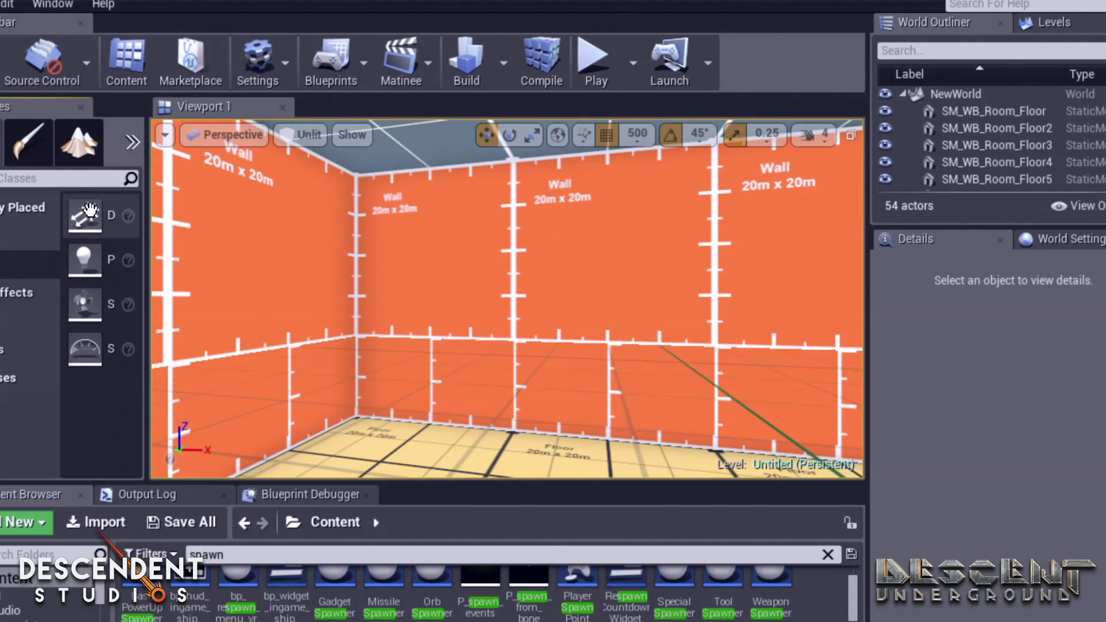
drag(90, 216, 592, 312)
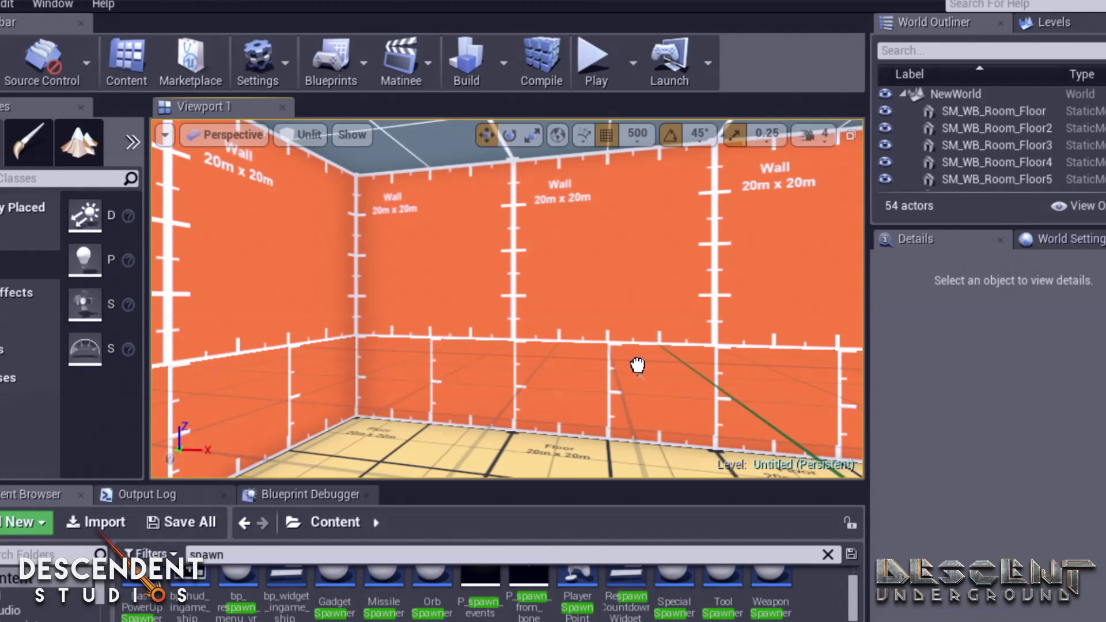
drag(637, 365, 662, 348)
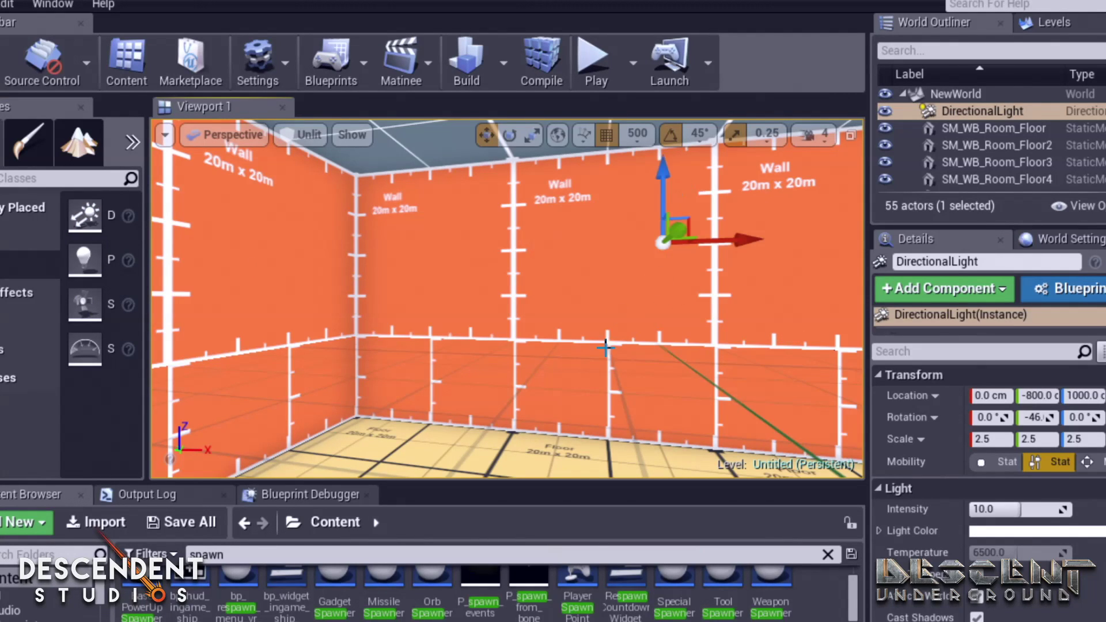
Move the directional light to Y 1700 cm and switch the perspective view to Lit shading
key(f)
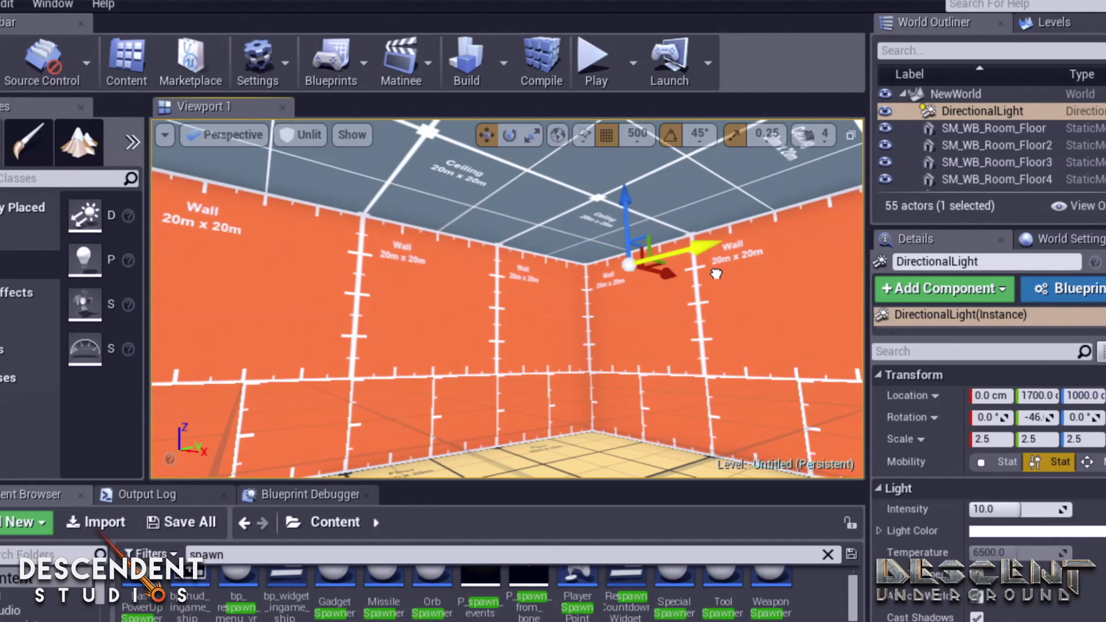
mouse_move(692, 394)
right_down()
mouse_move(633, 403)
mouse_move(693, 393)
right_up()
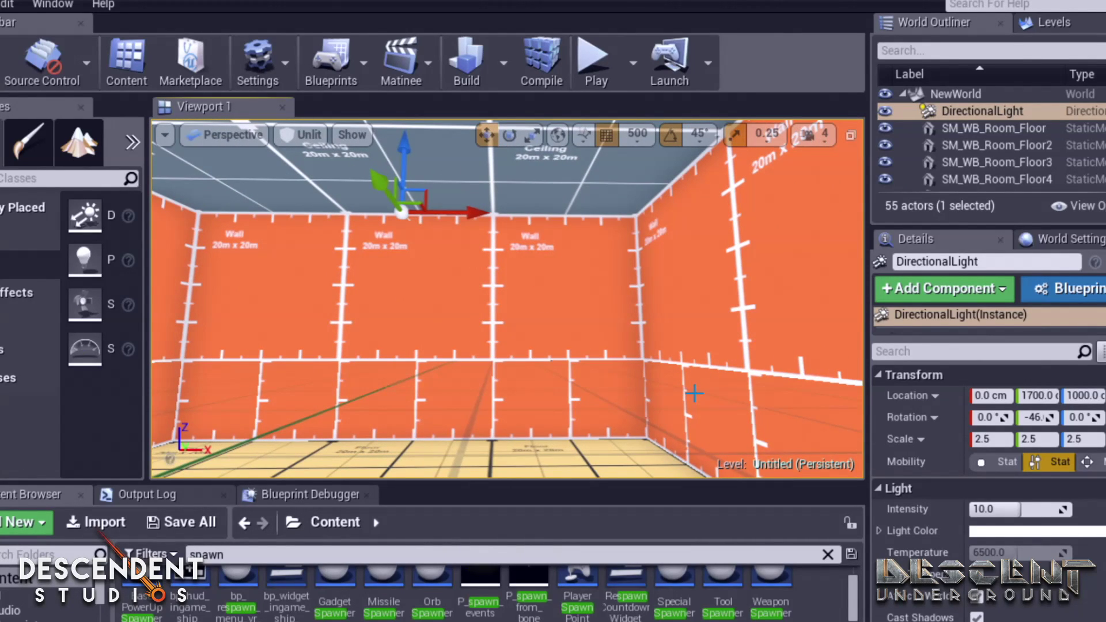
key(alt+4)
right_drag(694, 393, 579, 396)
right_drag(694, 393, 693, 393)
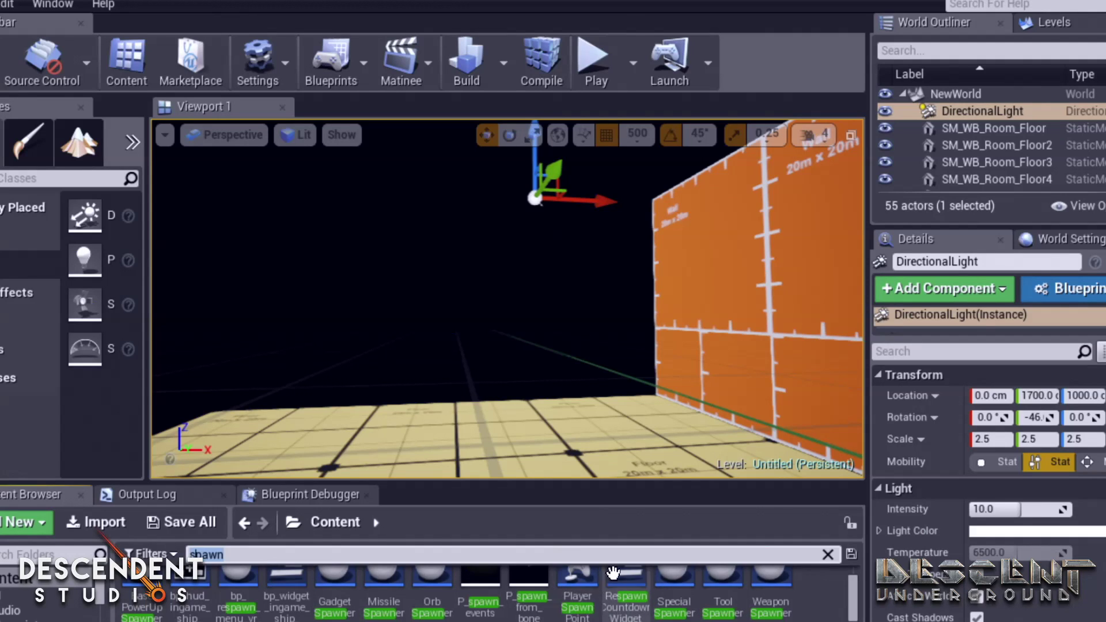
Add a Player Spawn Point on the room floor at X 0, Y 1000 and Z -908 cm
drag(575, 579, 607, 405)
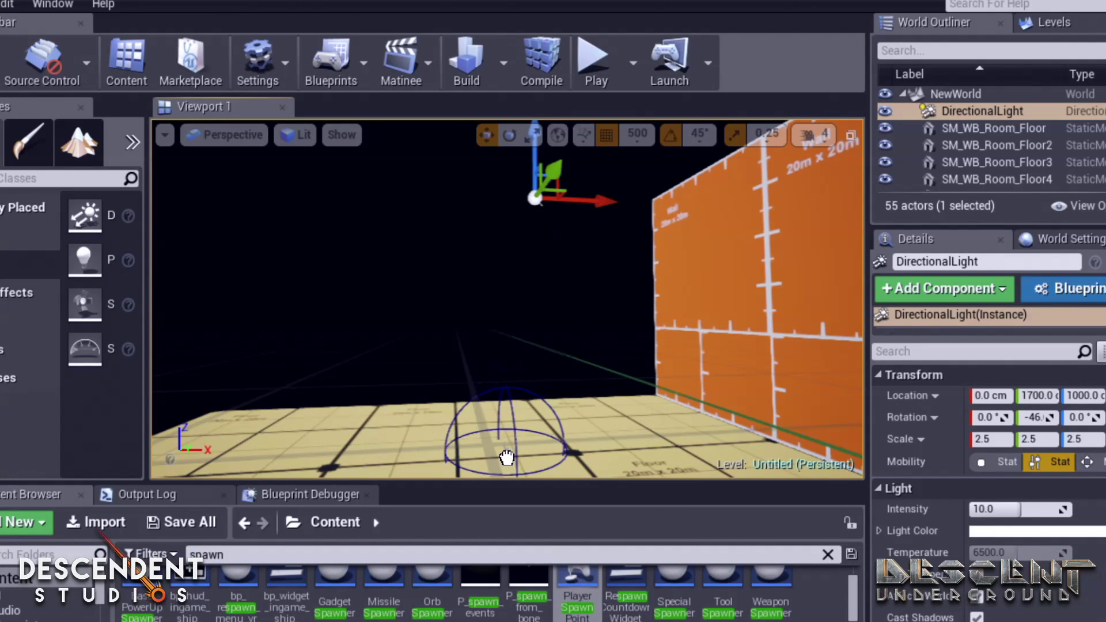
drag(506, 457, 507, 457)
key(f)
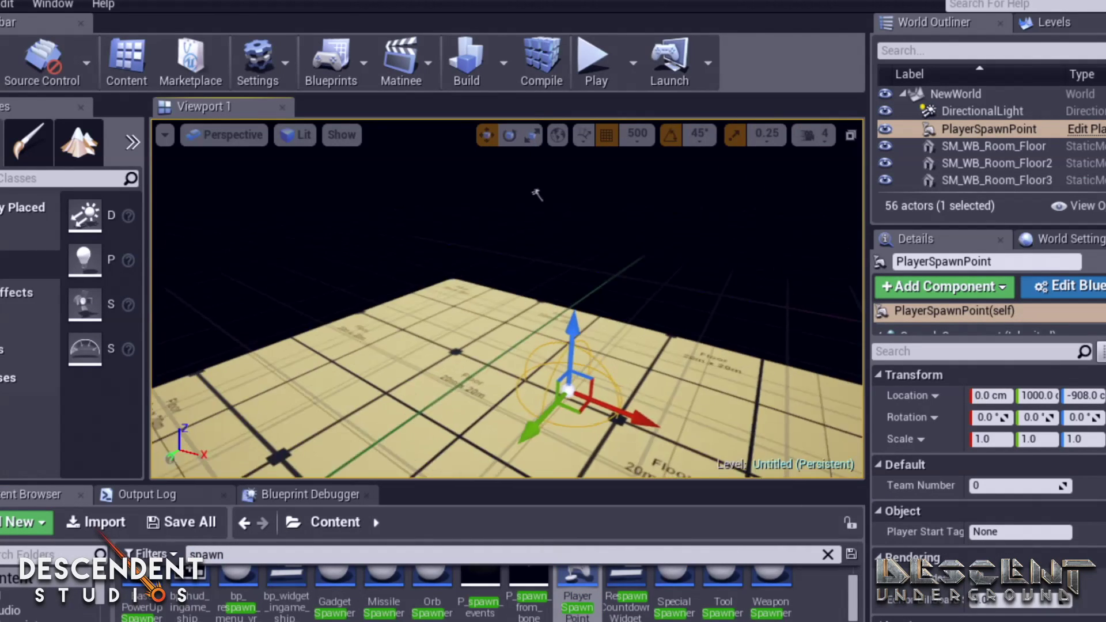
Raise the player spawn point off the floor and set its location to X 0, Y 0 and Z 0 cm
key(w)
right_drag(507, 299, 484, 357)
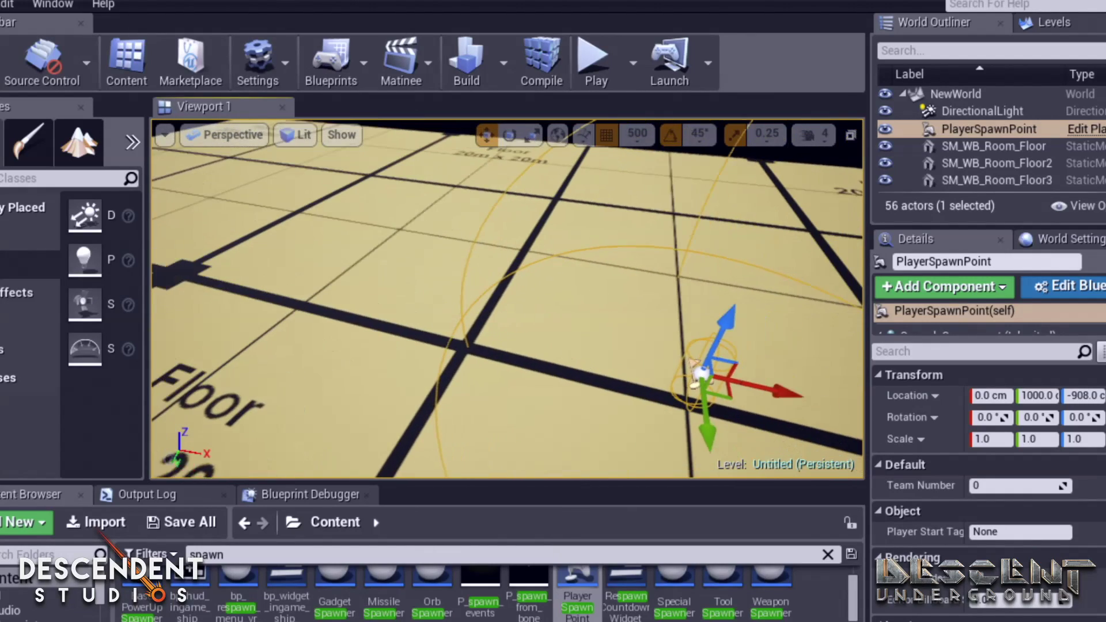
right_drag(713, 344, 719, 342)
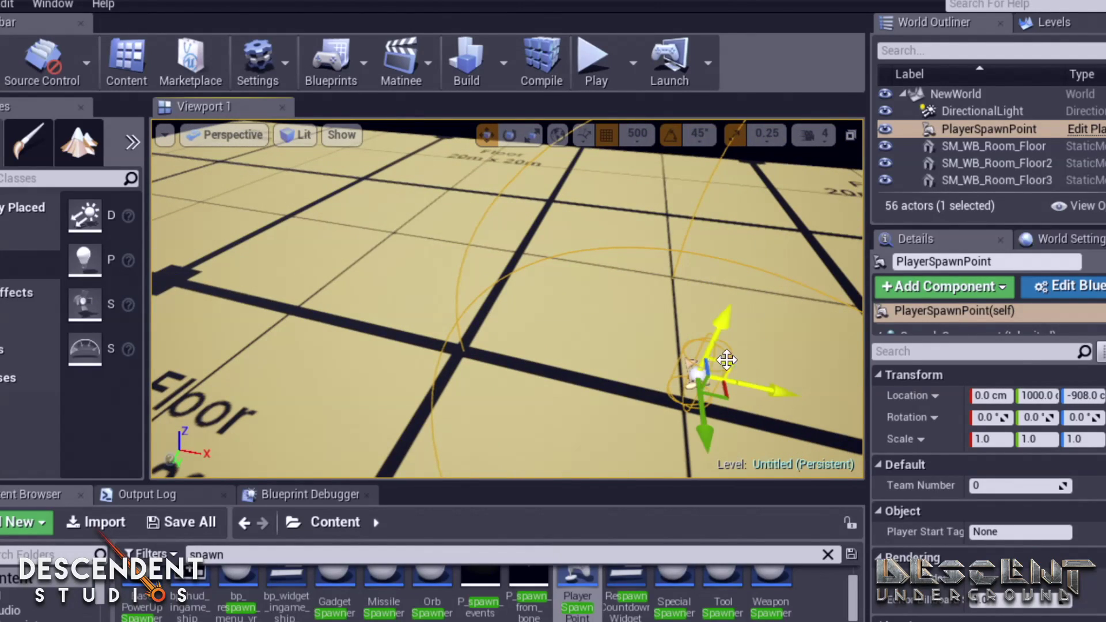
key(d)
right_drag(780, 323, 656, 294)
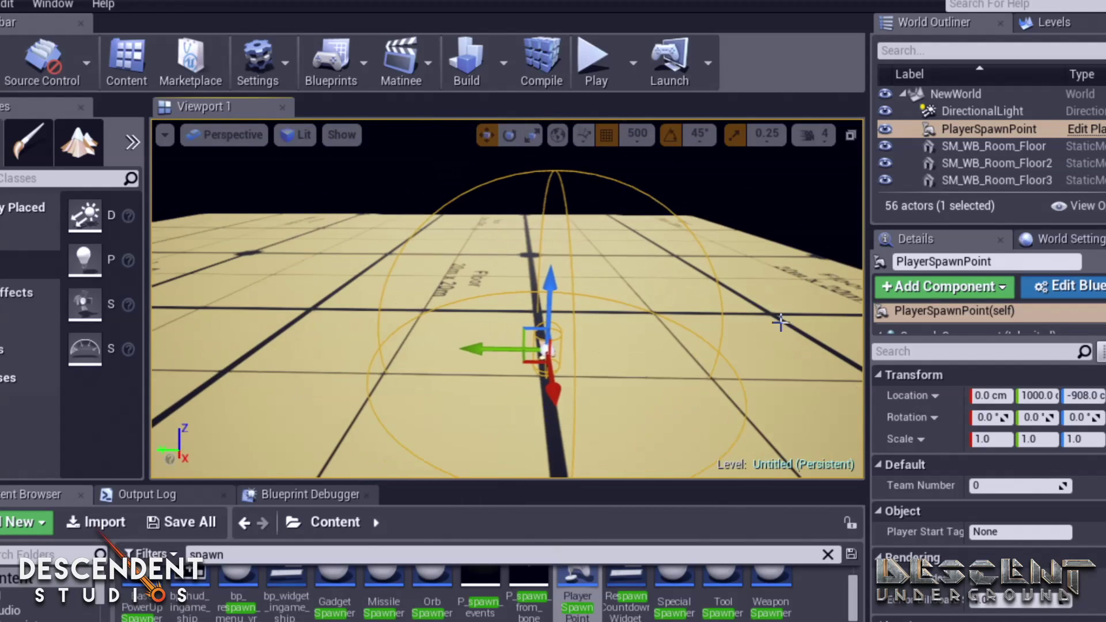
drag(557, 306, 587, 192)
right_drag(587, 192, 721, 330)
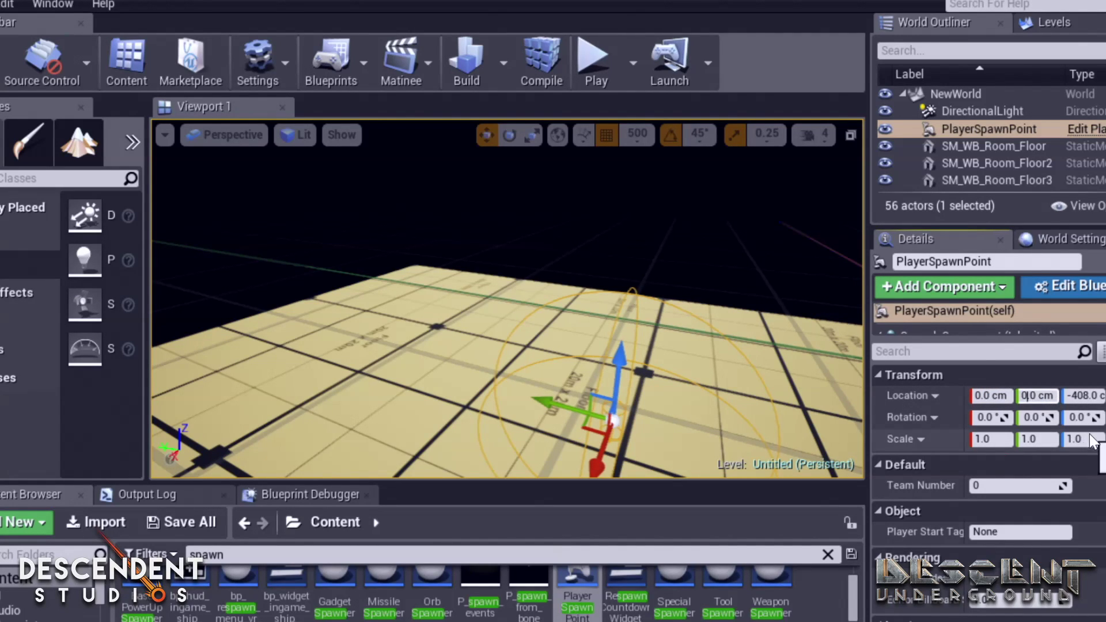
key(Tab)
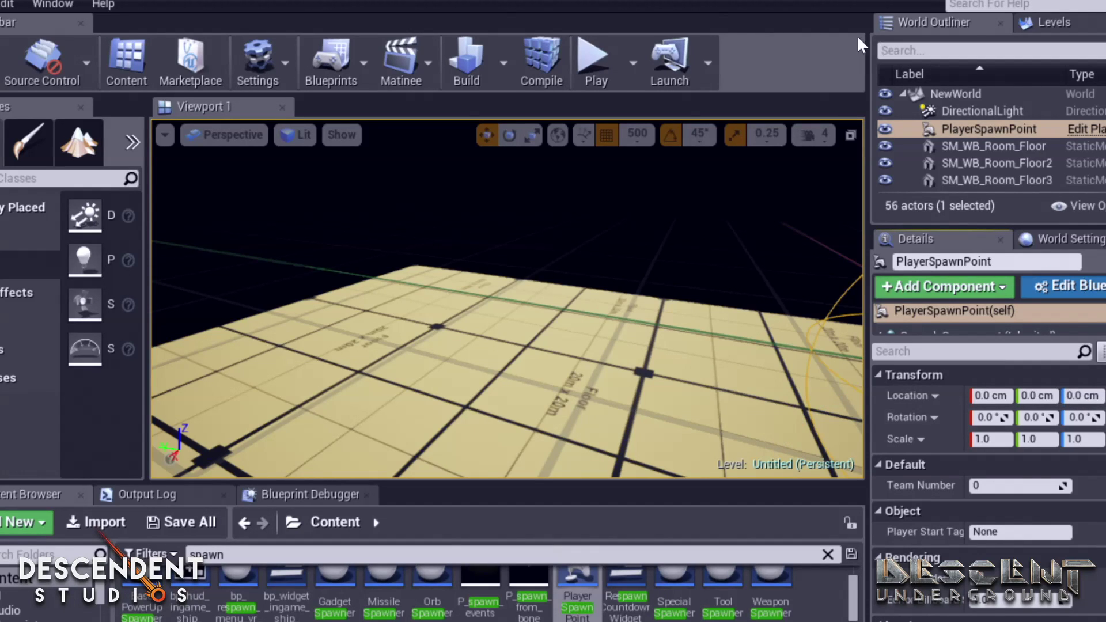
key(f)
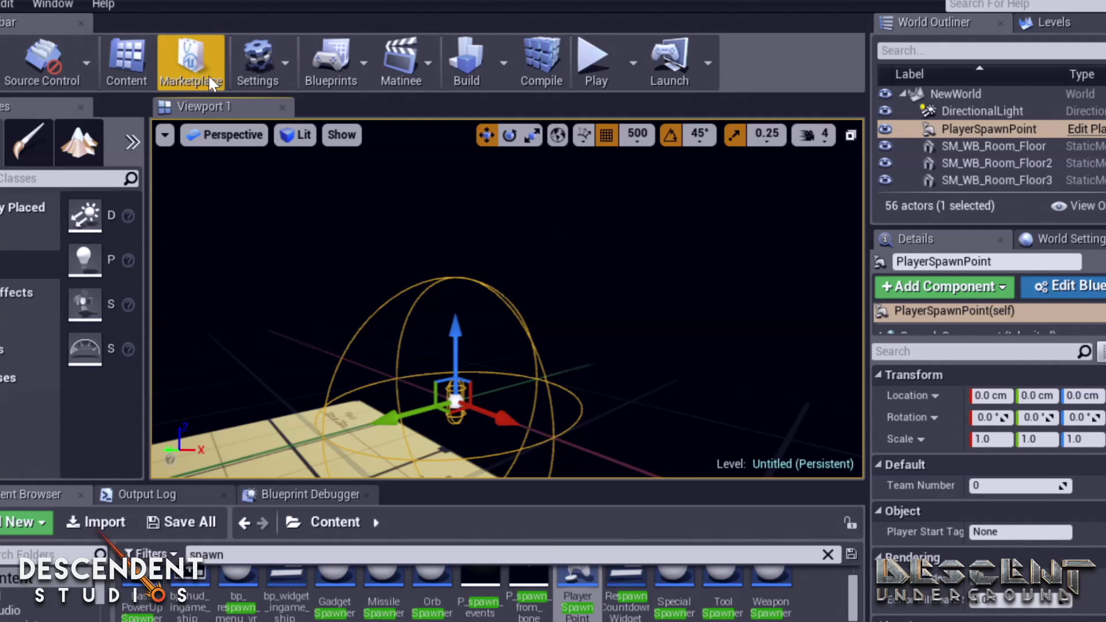
Set the level's GameMode Override to DefaultGameMode in the World Settings
click(282, 68)
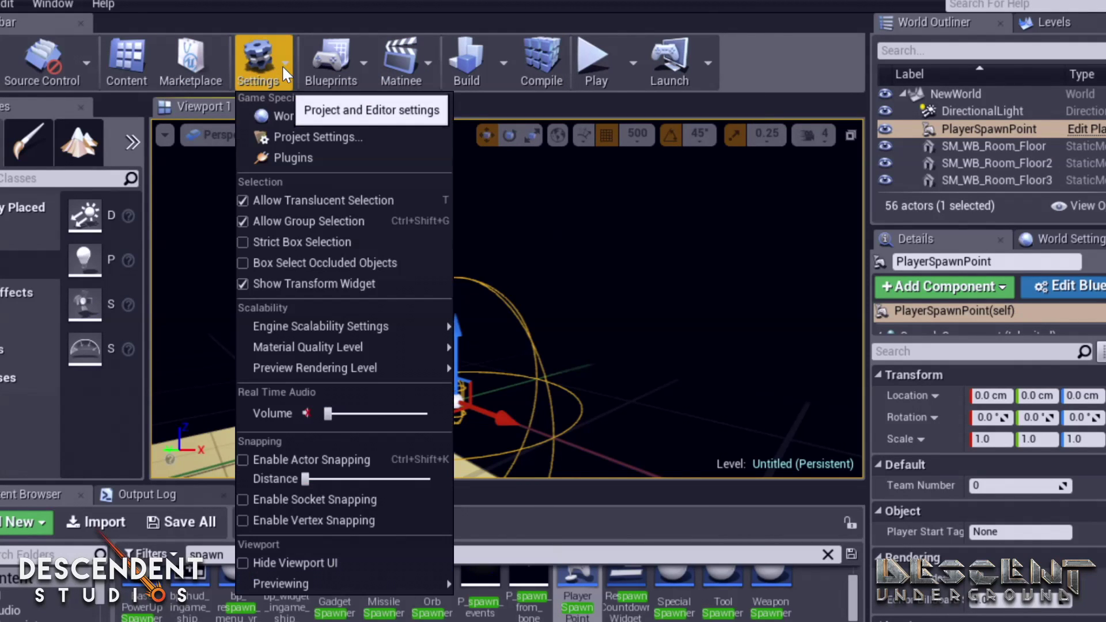
click(297, 116)
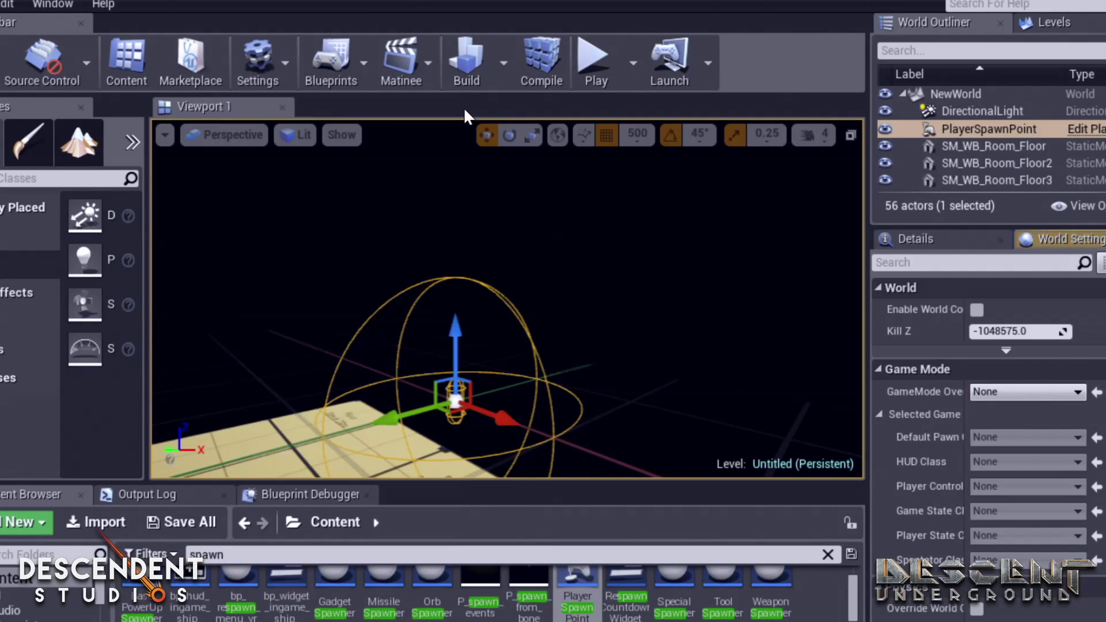
click(1004, 393)
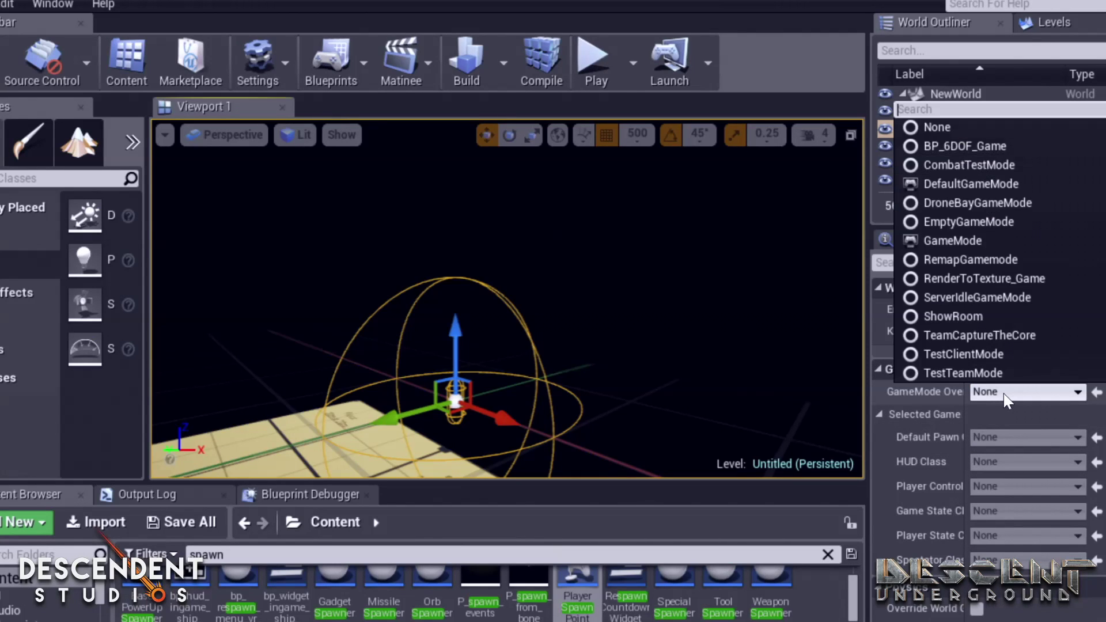
click(970, 183)
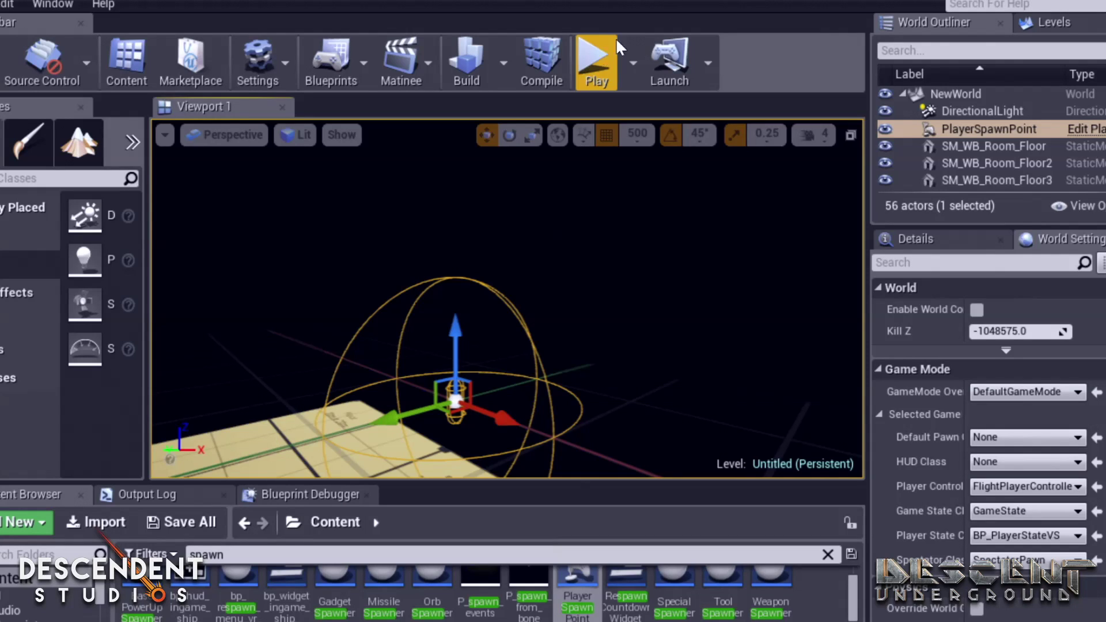
Review the play options and start a playtest of the room in the selected viewport
click(633, 62)
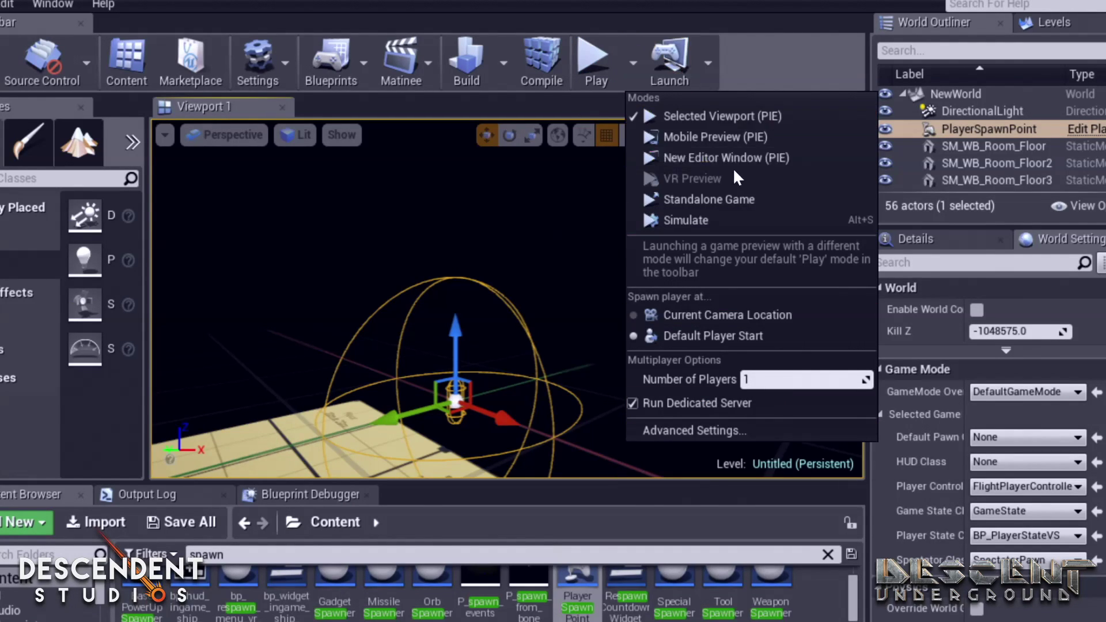
click(593, 64)
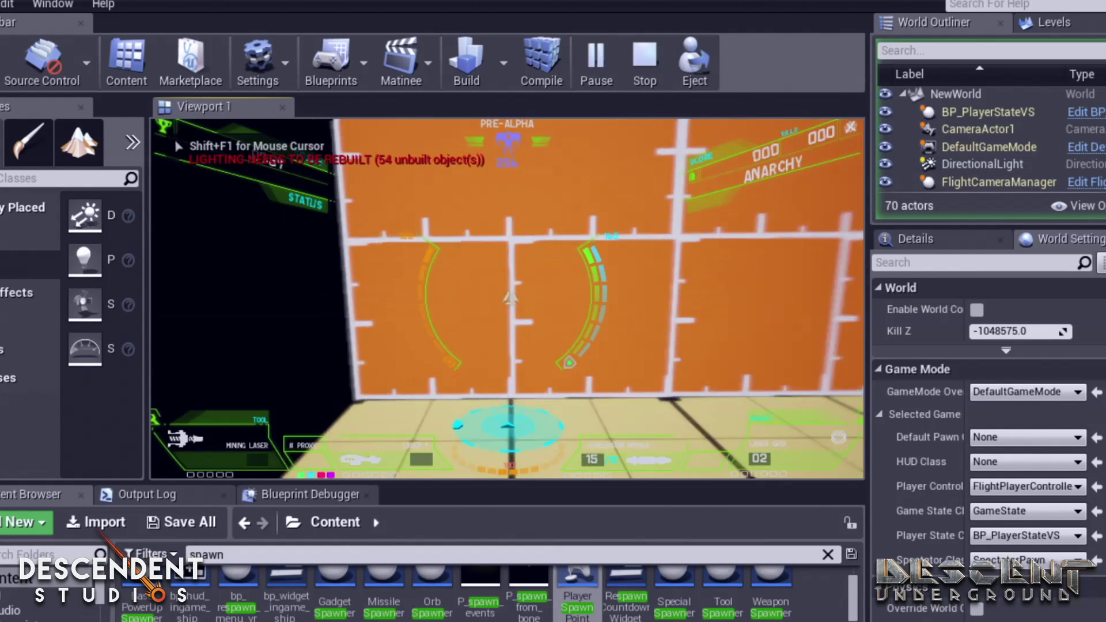